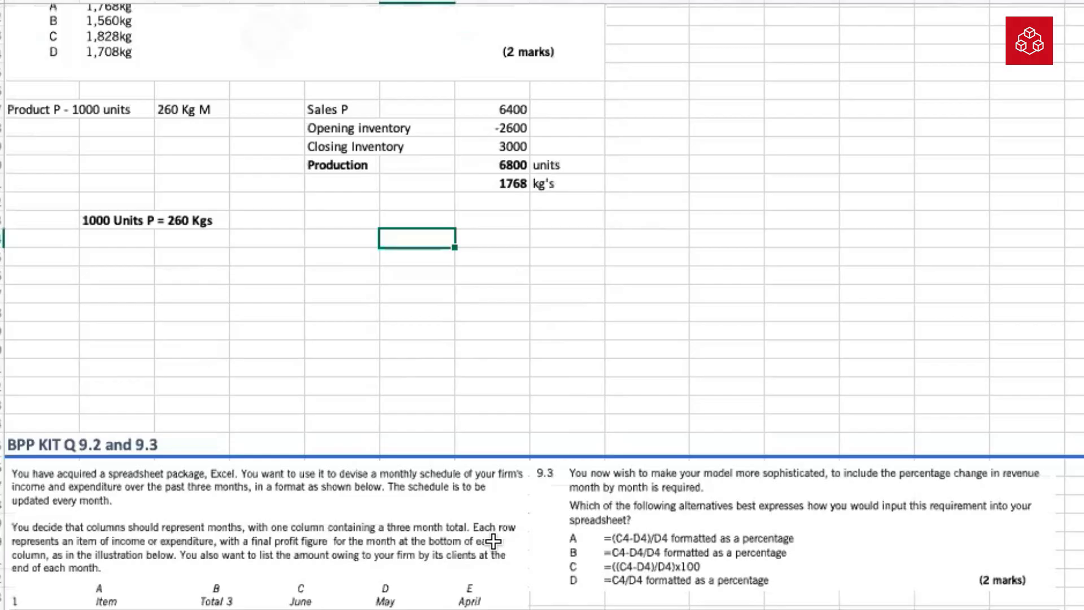
Step: Scroll down past question 5.20, then back up to the Q9.2 and 9.3 fee schedule
scroll(493, 541, "down", 2)
scroll(493, 542, "down", 2)
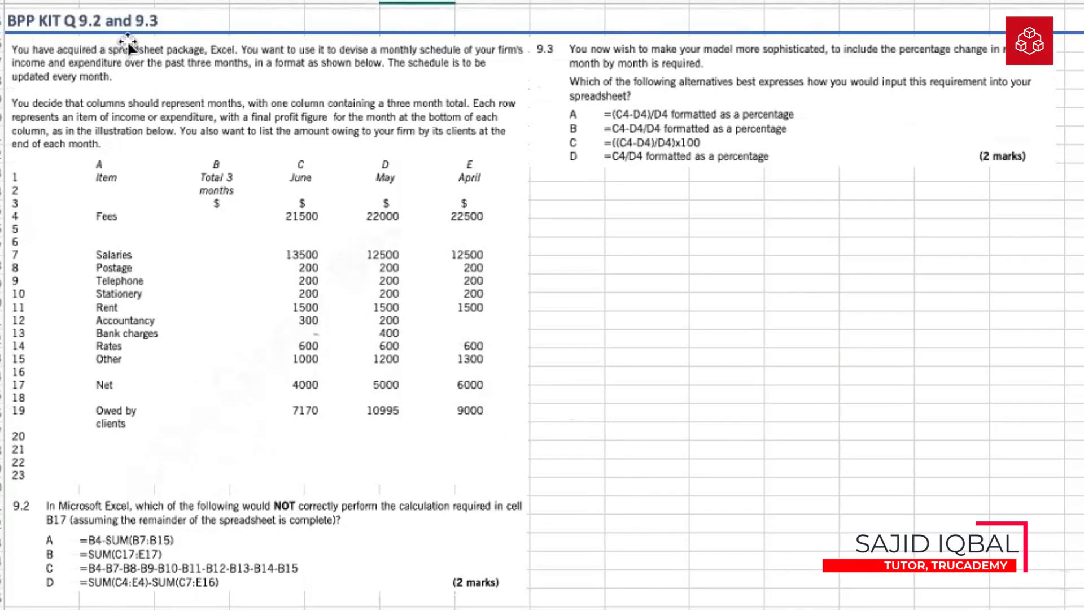
left_click(636, 303)
scroll(636, 303, "down", 1)
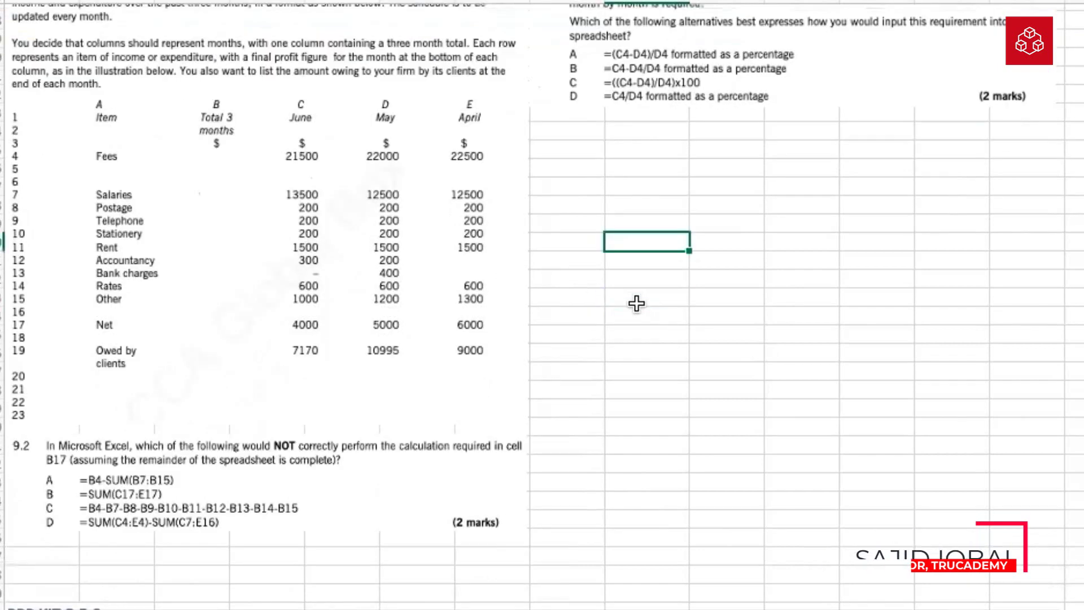
scroll(636, 303, "down", 8)
scroll(636, 304, "down", 8)
scroll(636, 304, "down", 8)
scroll(637, 303, "down", 8)
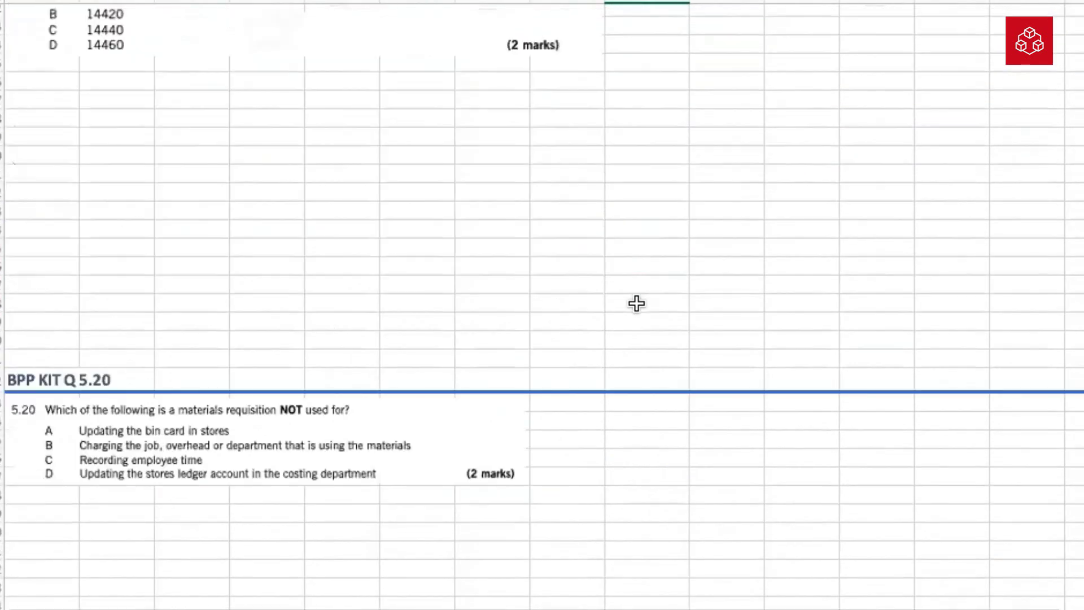
scroll(637, 303, "down", 9)
scroll(637, 304, "down", 6)
scroll(636, 303, "down", 6)
scroll(636, 303, "up", 19)
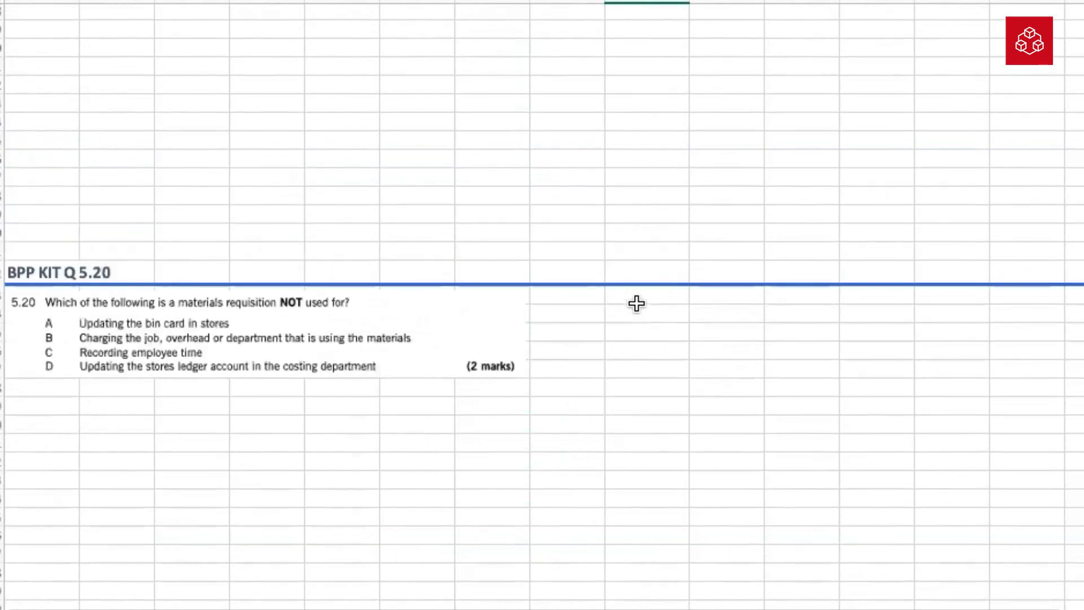
scroll(636, 303, "up", 8)
scroll(637, 303, "up", 5)
scroll(636, 303, "up", 8)
scroll(633, 308, "up", 5)
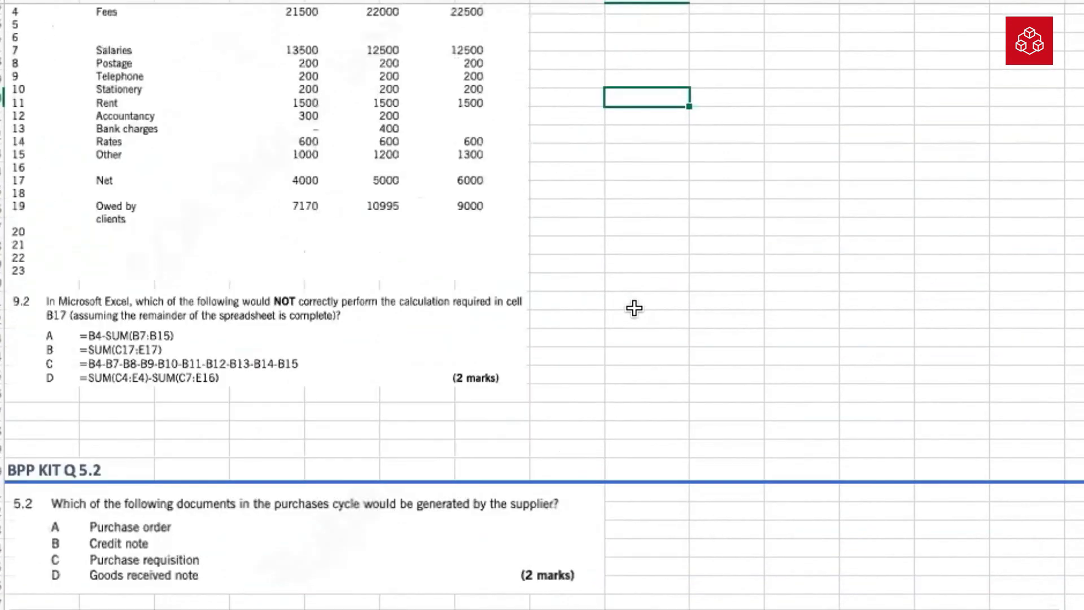
scroll(634, 307, "up", 5)
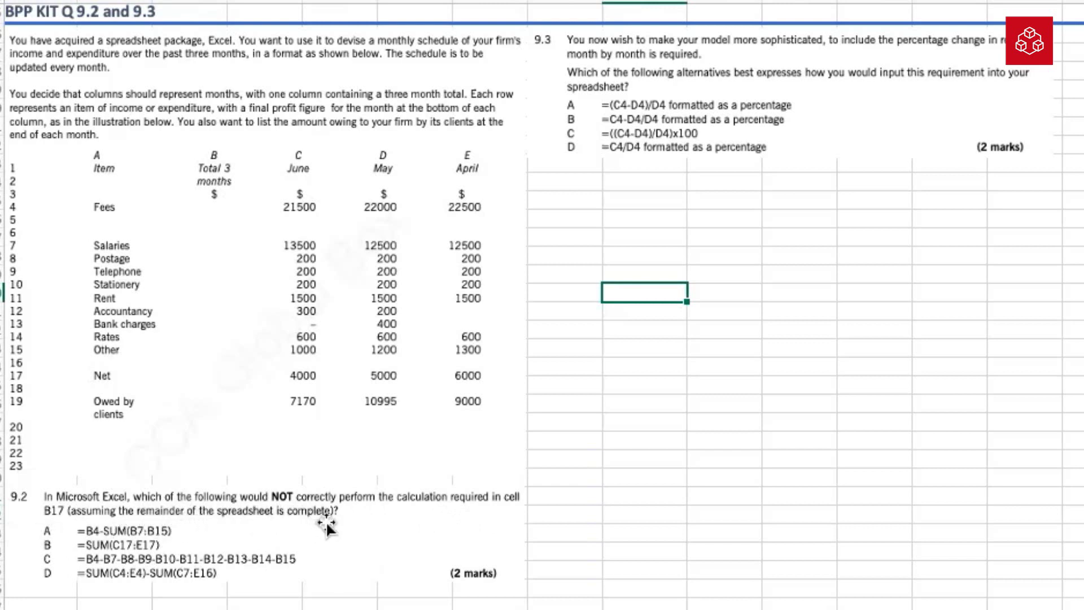
left_click(699, 375)
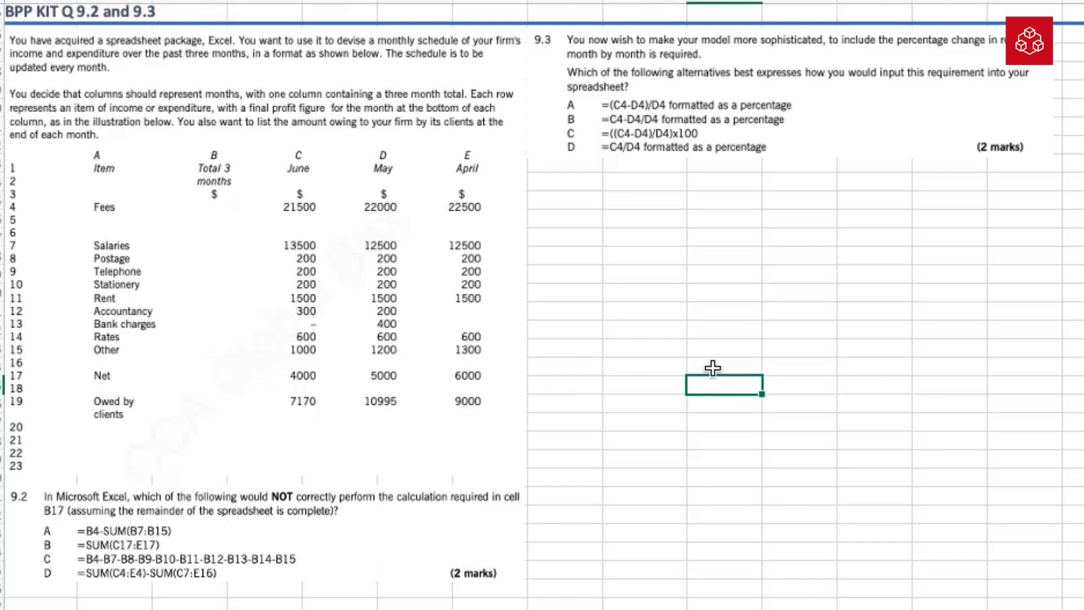
left_click(657, 363)
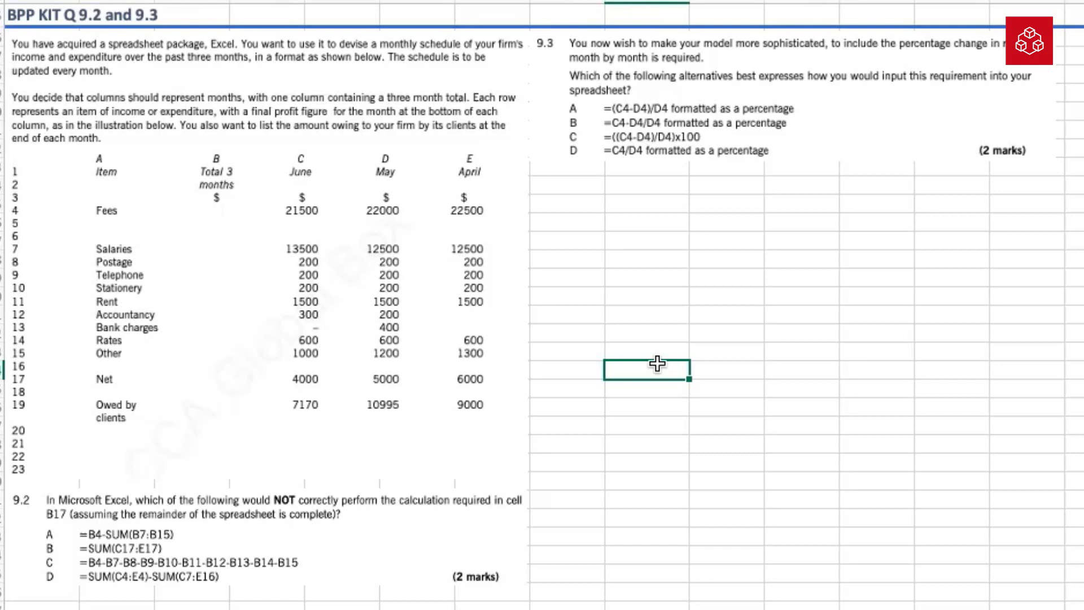
left_click(658, 223)
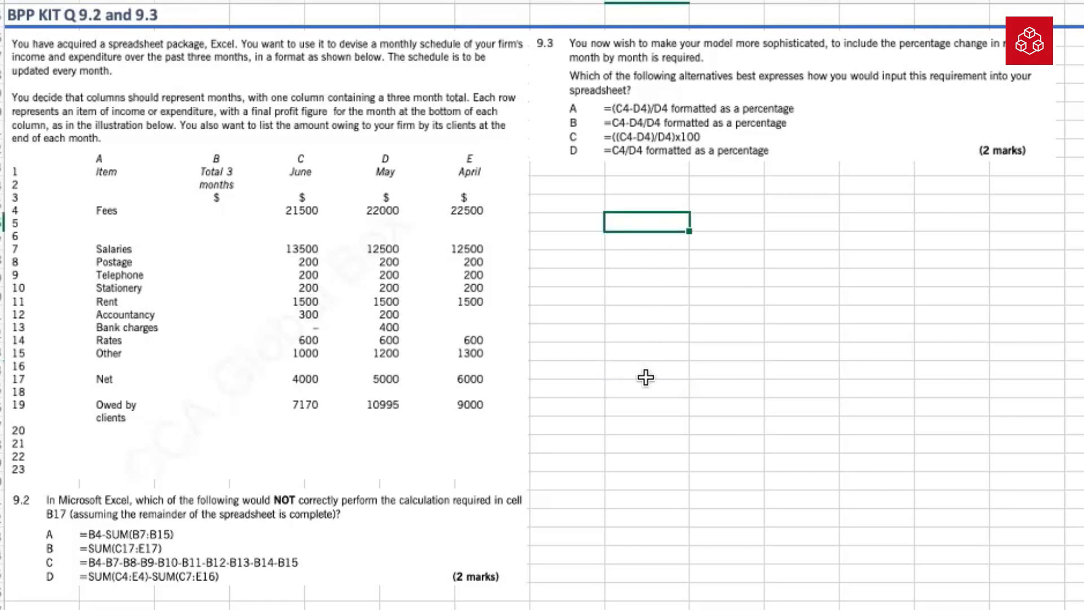
Step: Type the heading B, then the label Fees with its value 1000
type("B")
left_click(560, 242)
type("F")
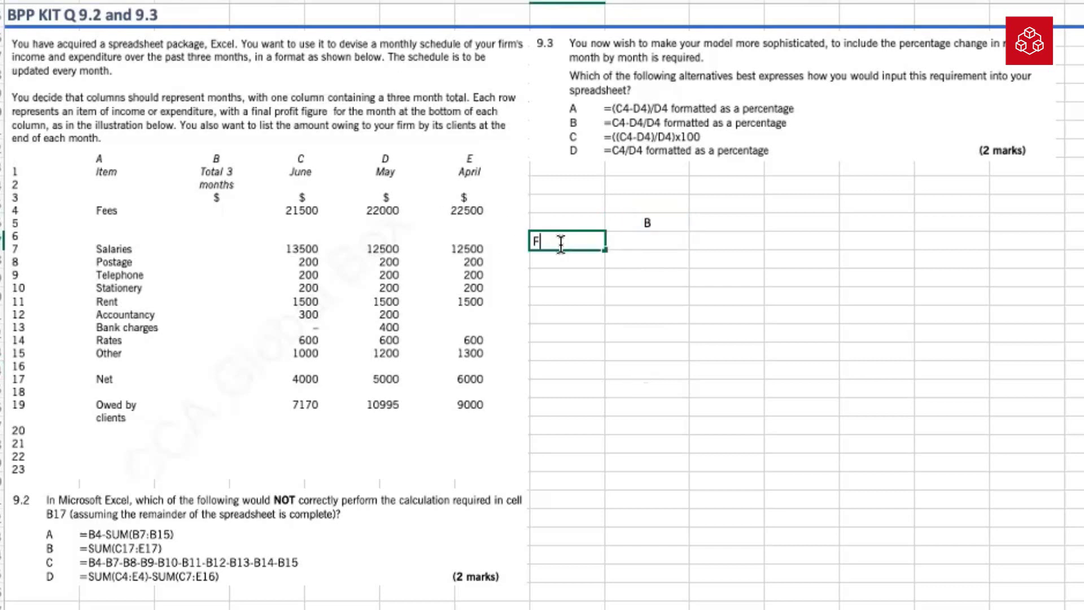
type("ees")
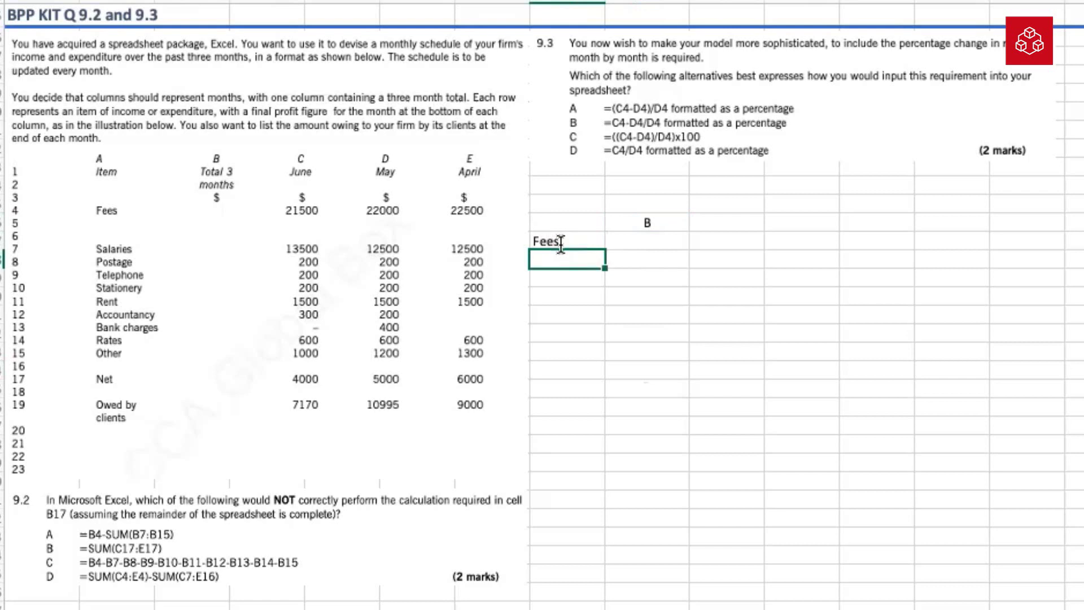
key("Tab")
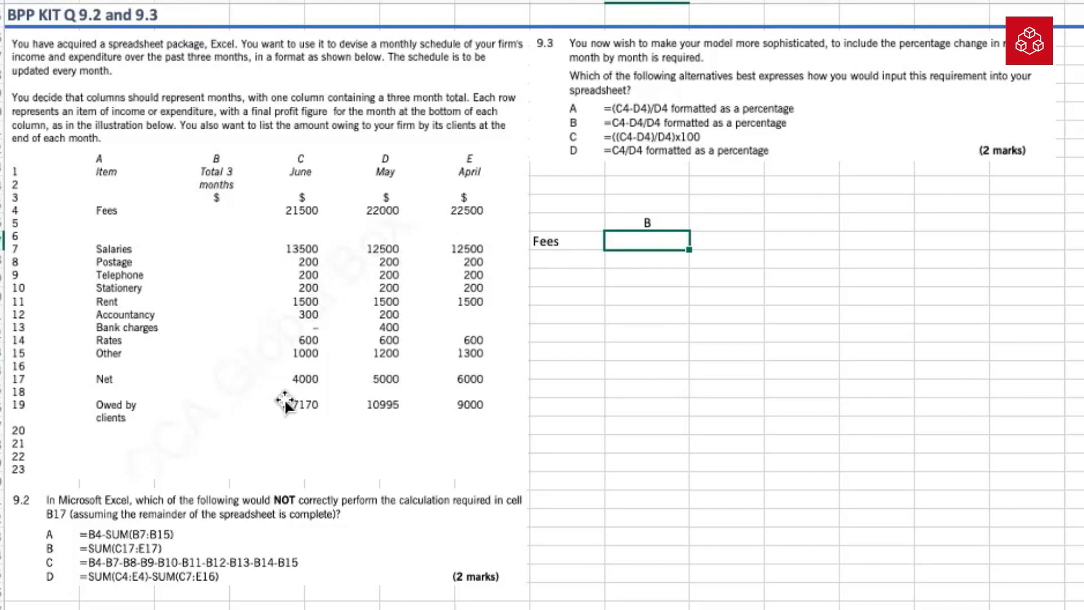
type("1000")
key("Return")
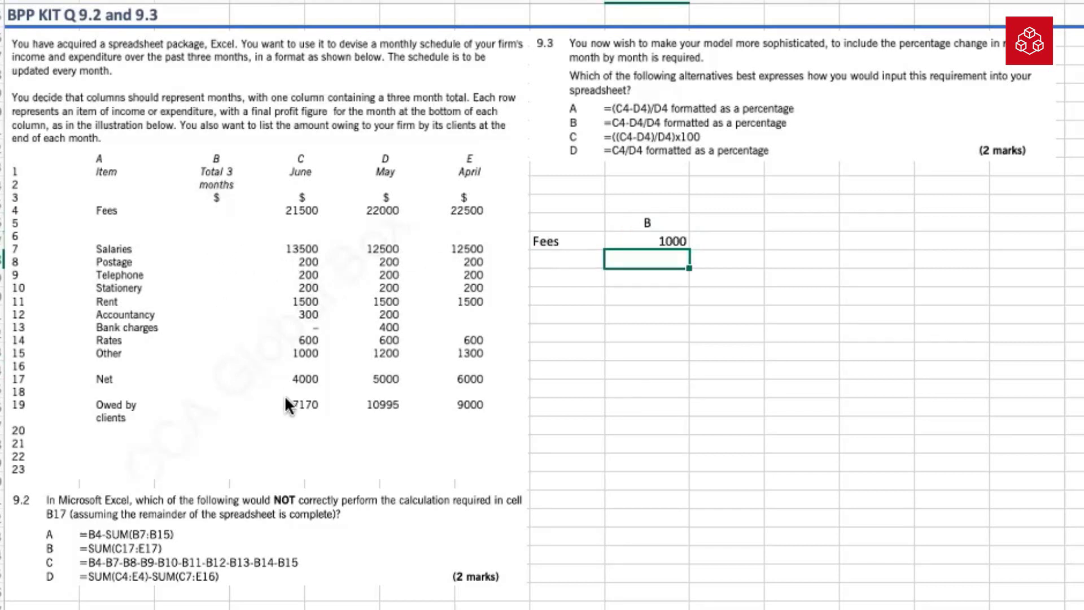
key("Down")
key("Left")
Step: Add the labels Salary, Postage and Telephone, plus a bold NET label below them
type("Sal")
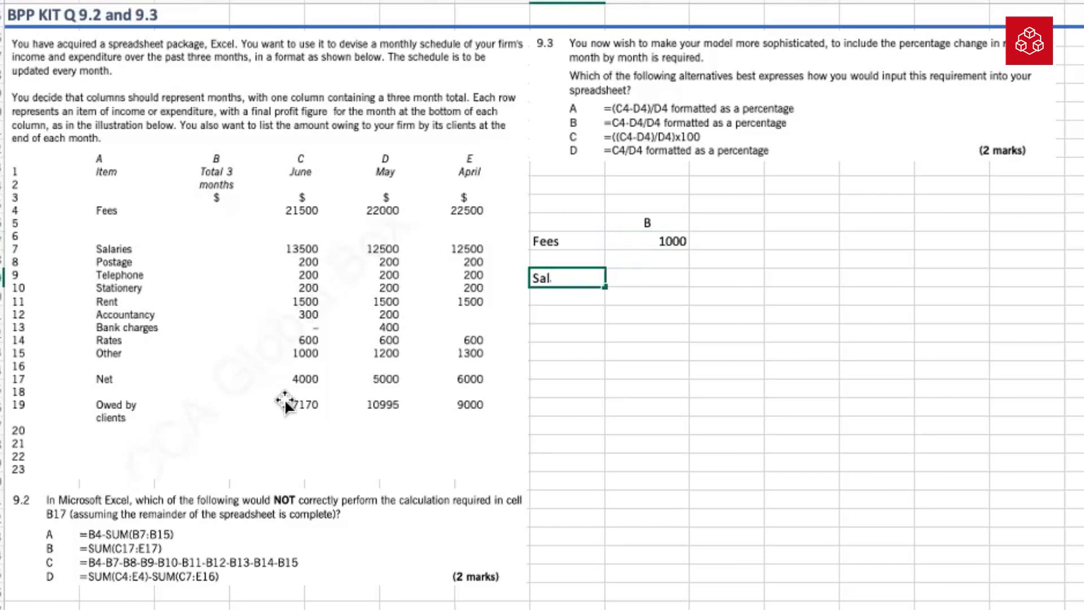
type("ary")
key("Return")
type("Post")
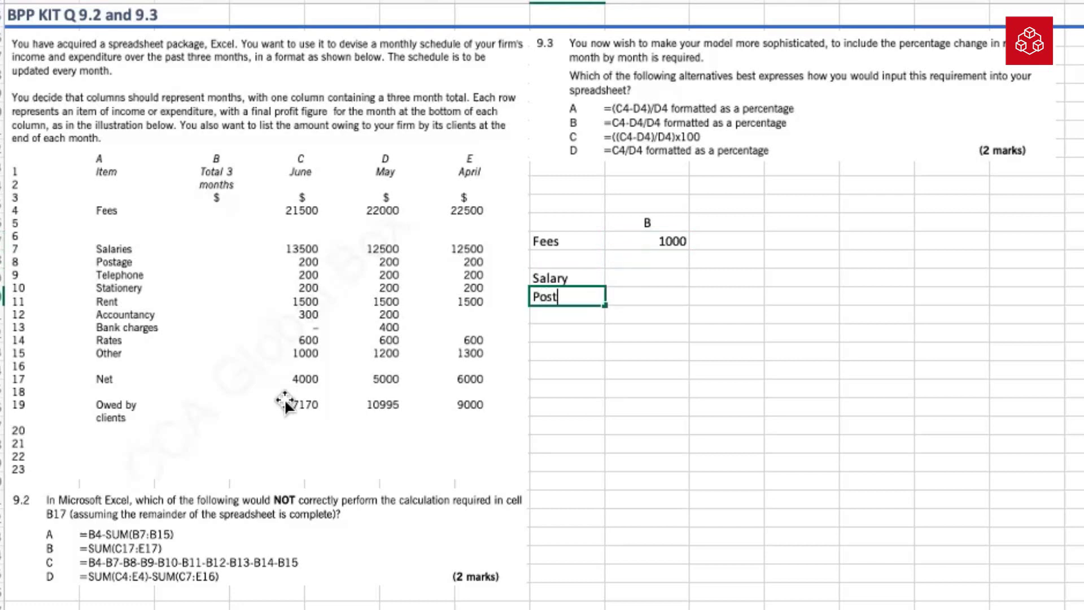
type("age")
key("Return")
type("Te")
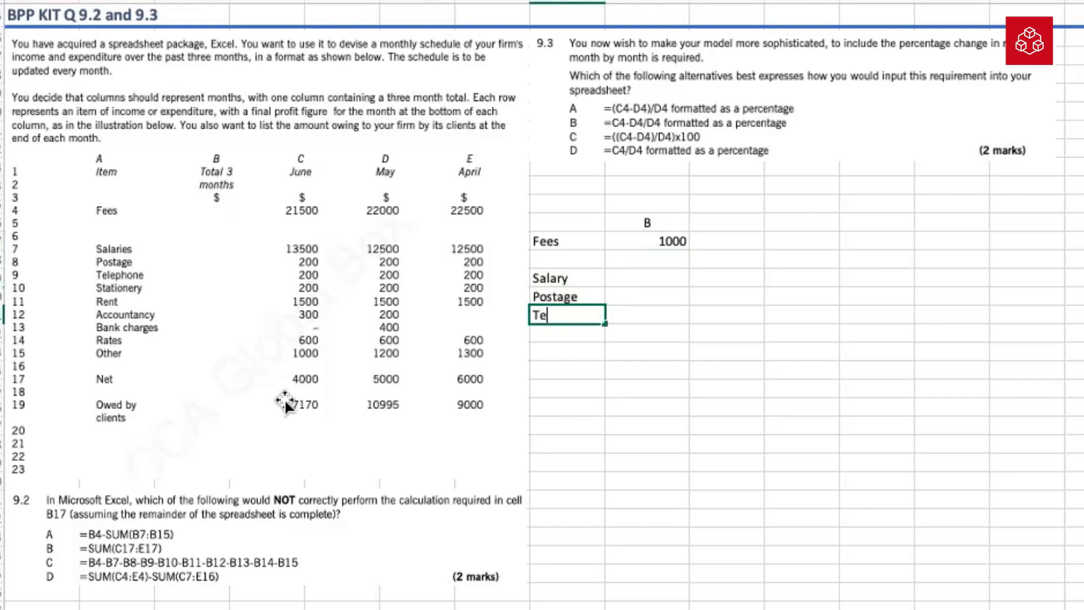
type("lephone")
key("Return")
key("Return")
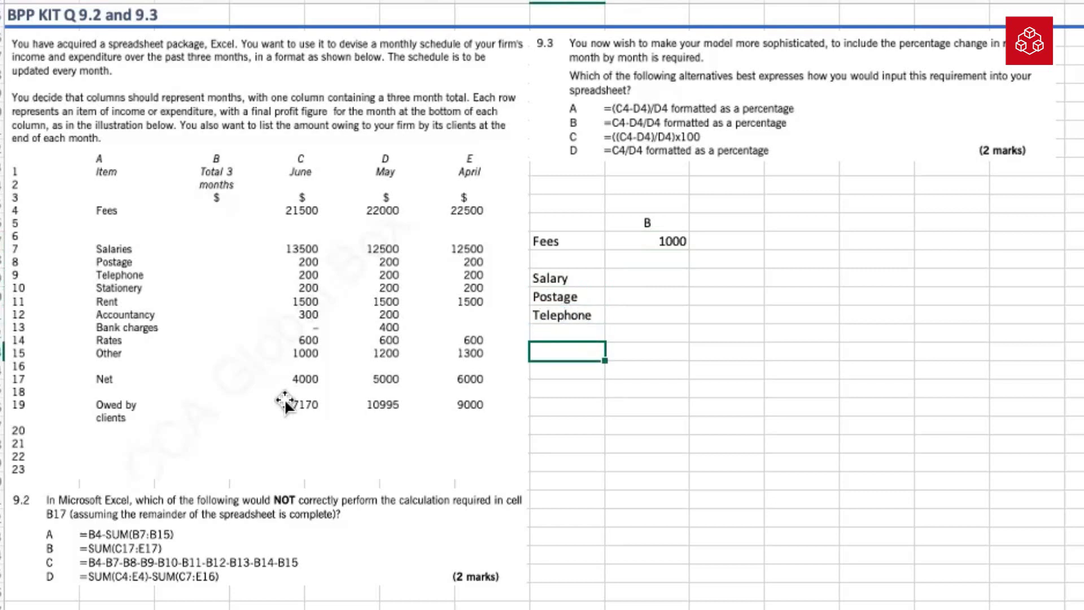
type("NET")
key("Return")
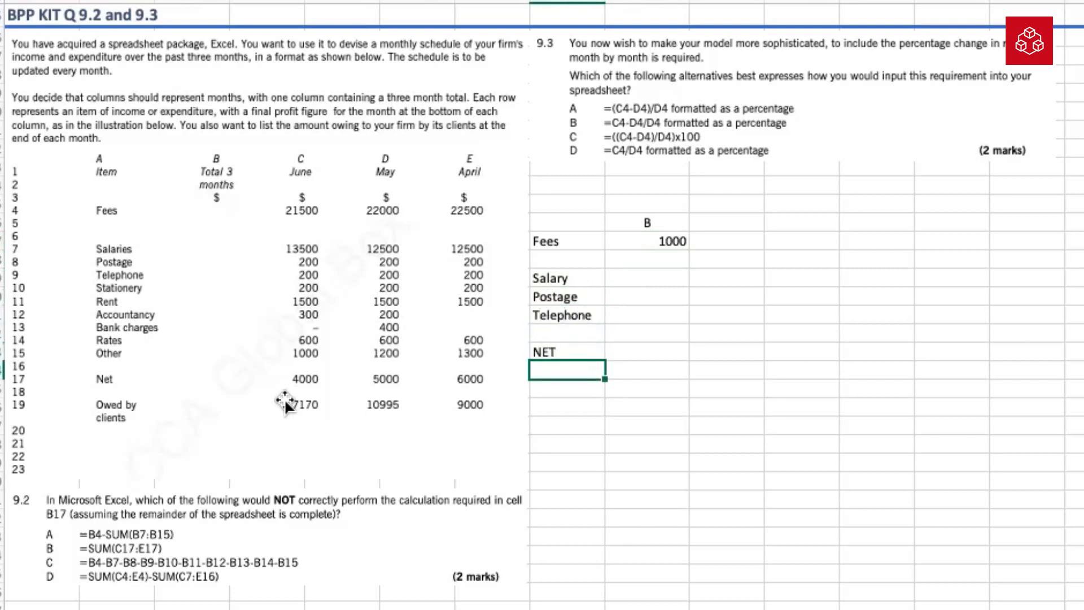
key("Up")
key("ctrl+b")
Step: Enter values 100, 150 and 100 for Salary, Postage and Telephone
key("Right")
key("Up")
key("Up")
key("Up")
key("Up")
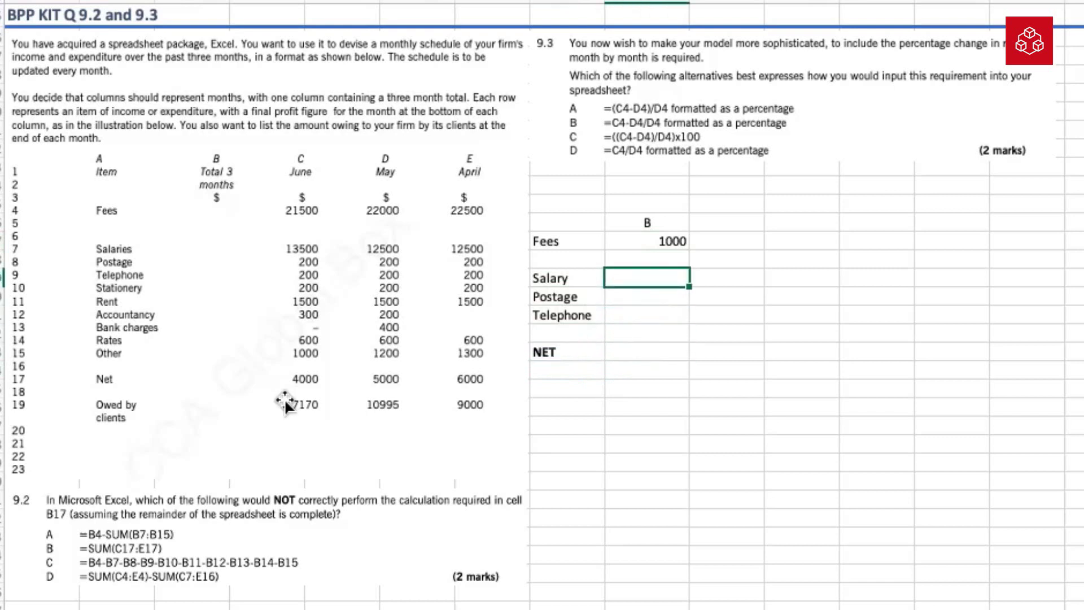
type("100")
key("Return")
type("15")
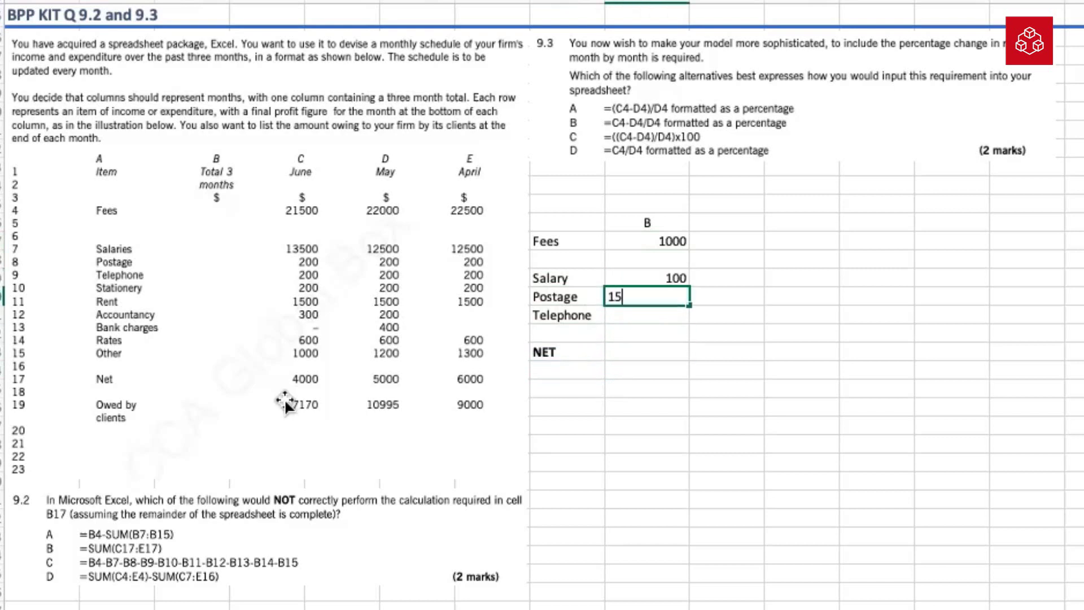
type("0")
key("Return")
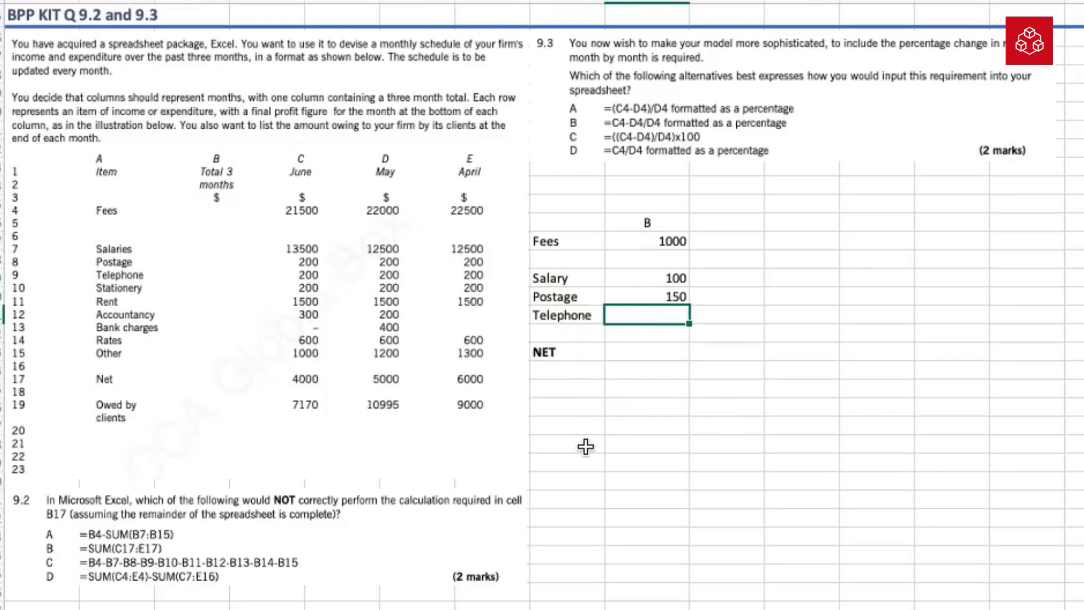
type("100")
key("Return")
key("Return")
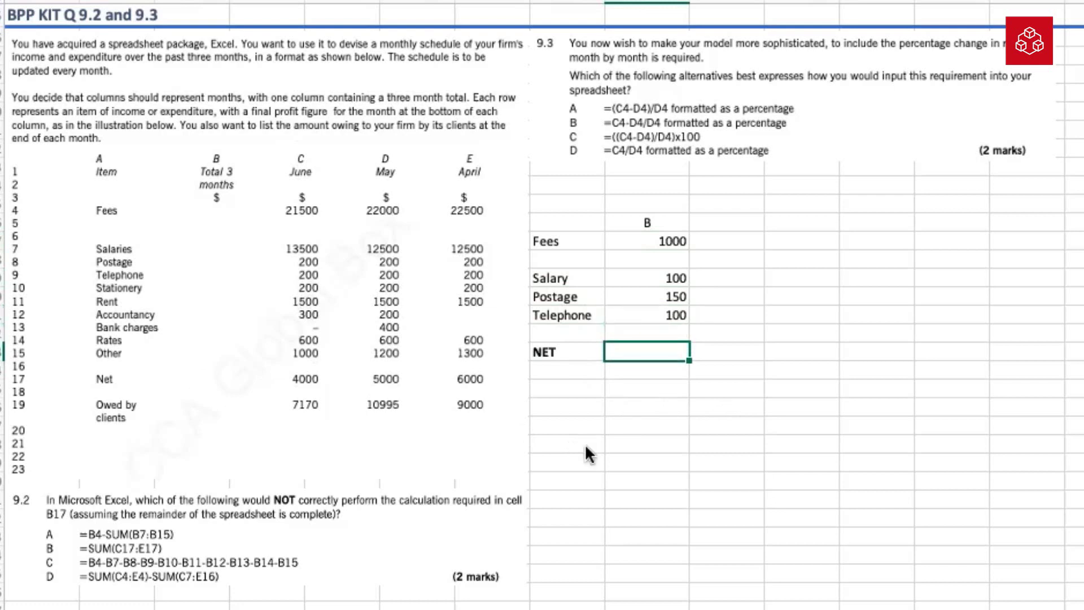
Step: Start a NET formula from Fees, then discard the unfinished entry
type("=")
key("Up")
key("Up")
key("Up")
key("Up")
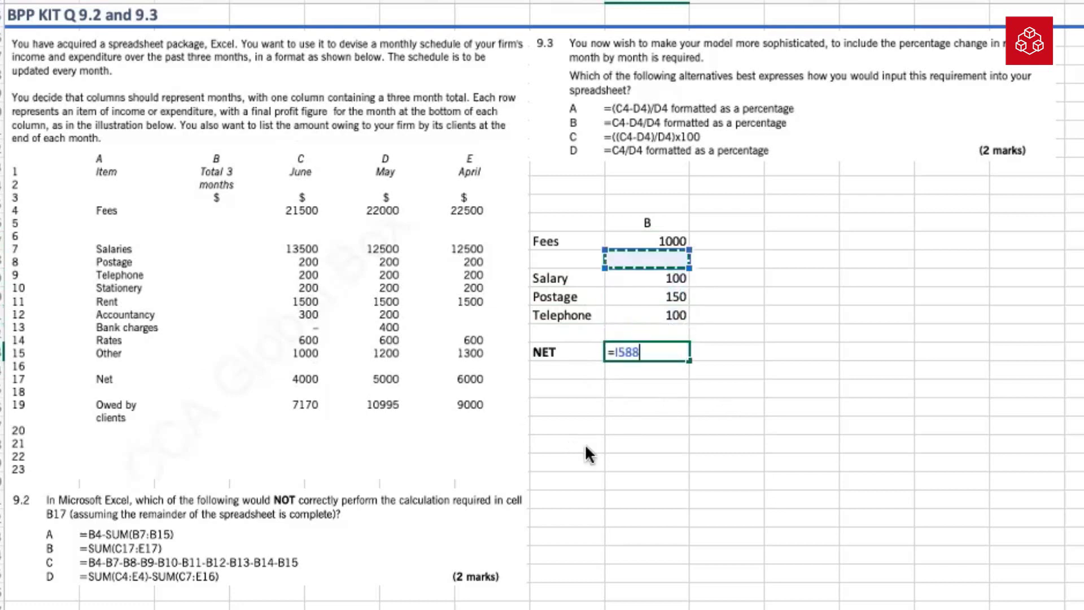
key("Up")
type("-")
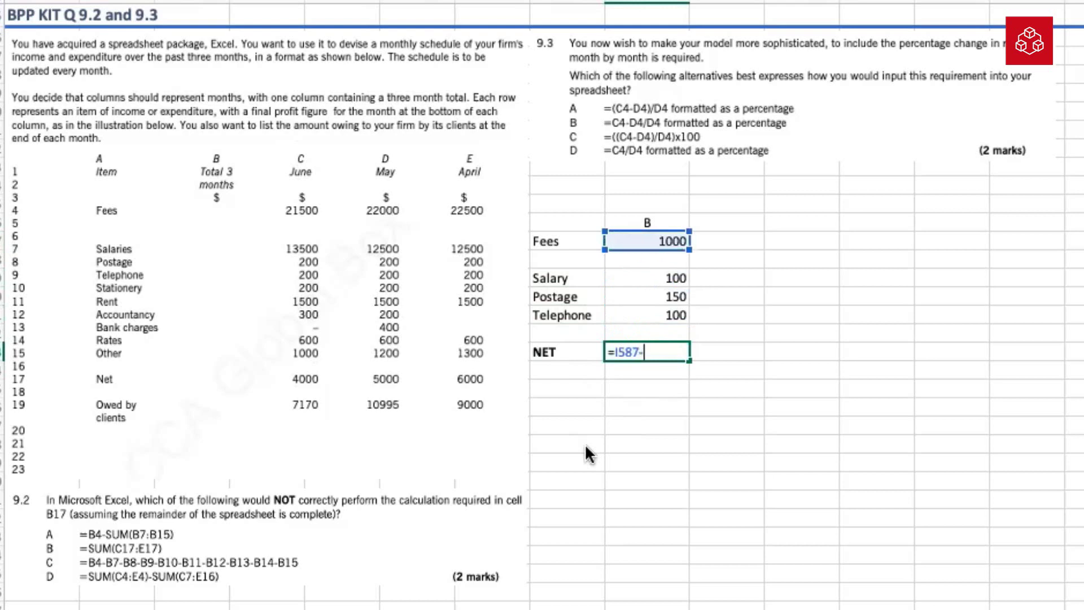
key("Up")
key("Up")
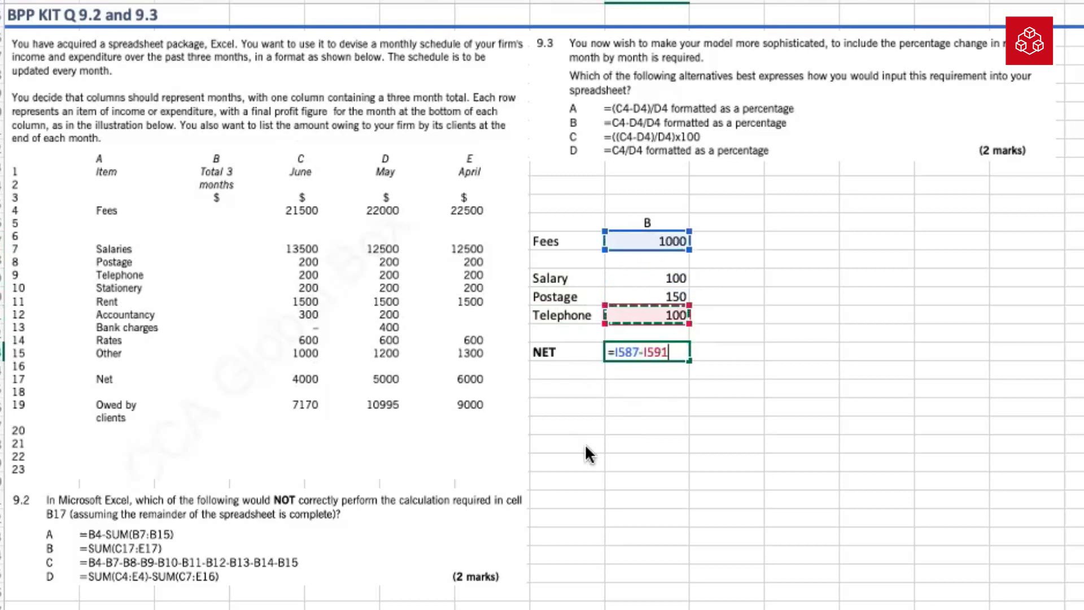
key("Escape")
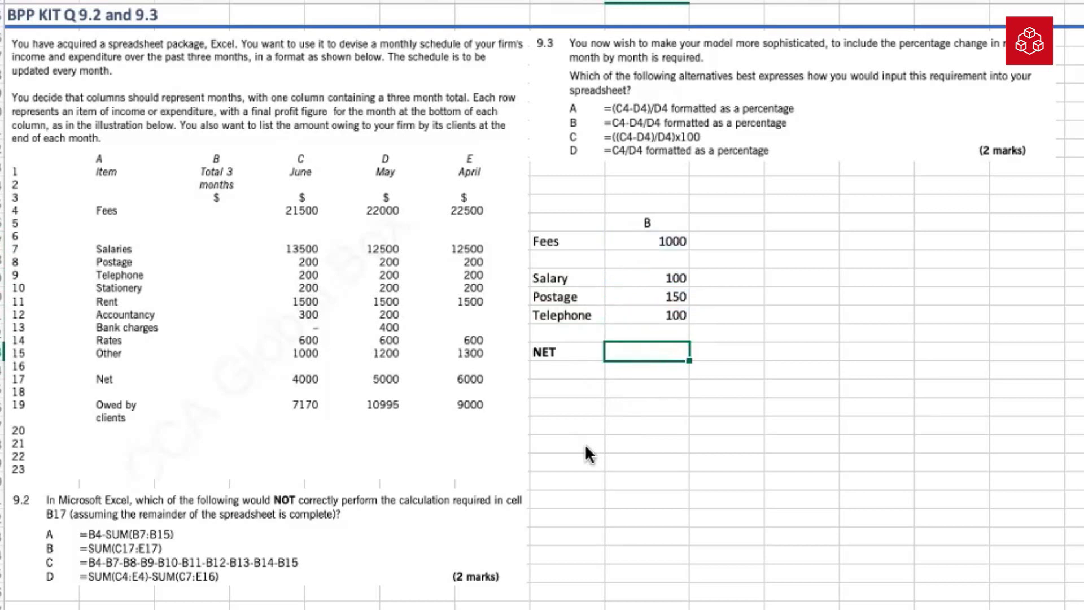
Step: Enter NET as Fees minus Salary, Postage and Telephone, giving 650 in bold
type("=")
key("Up")
key("Up")
key("Up")
key("Up")
key("Up")
key("Up")
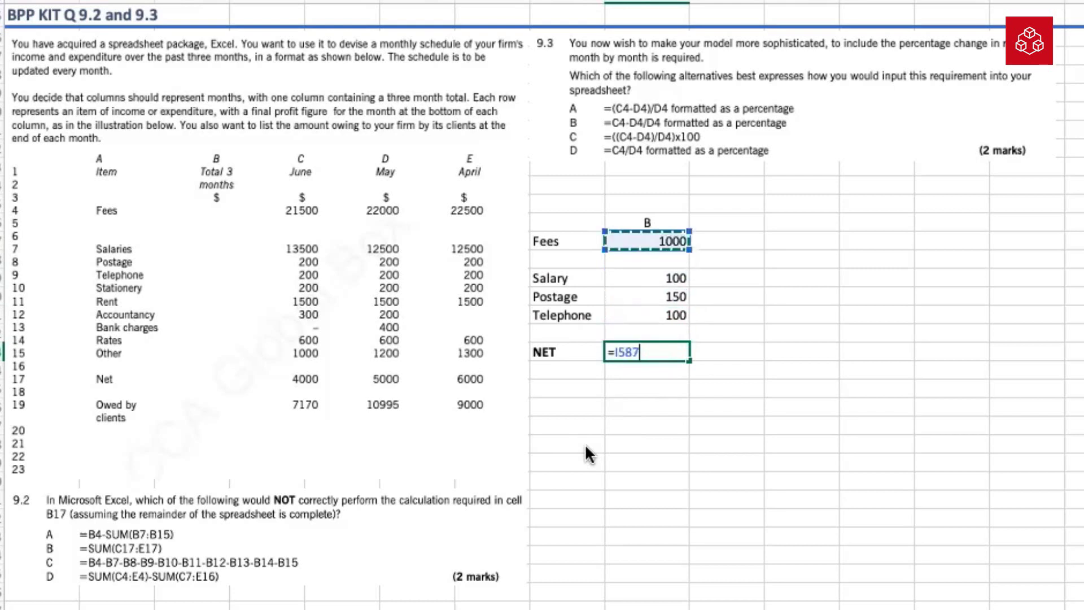
type("-")
key("Up")
key("Up")
key("Up")
key("Up")
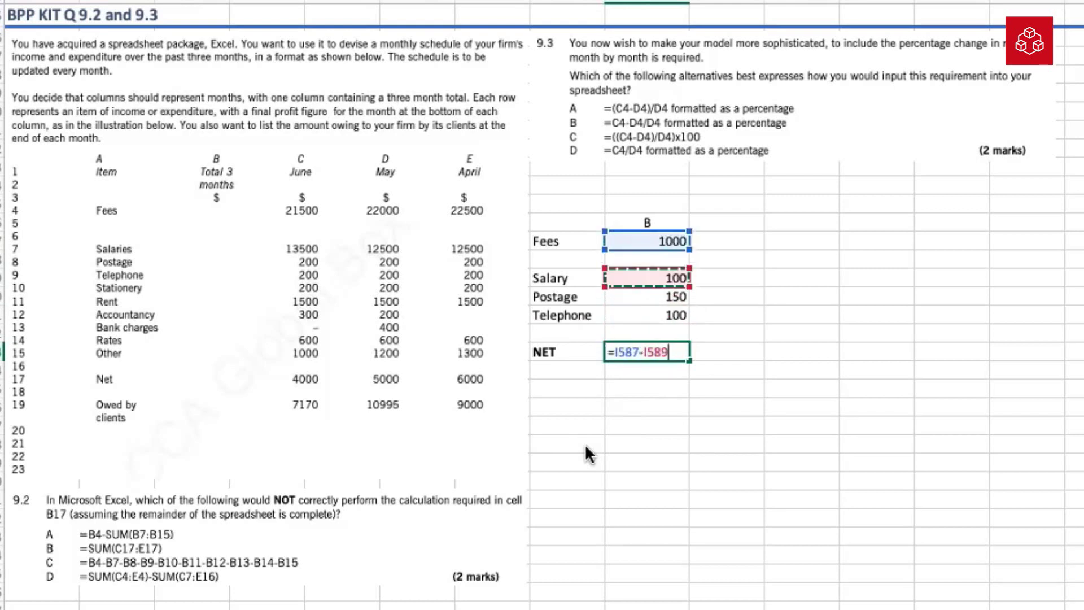
type("-")
key("Up")
key("Up")
key("Up")
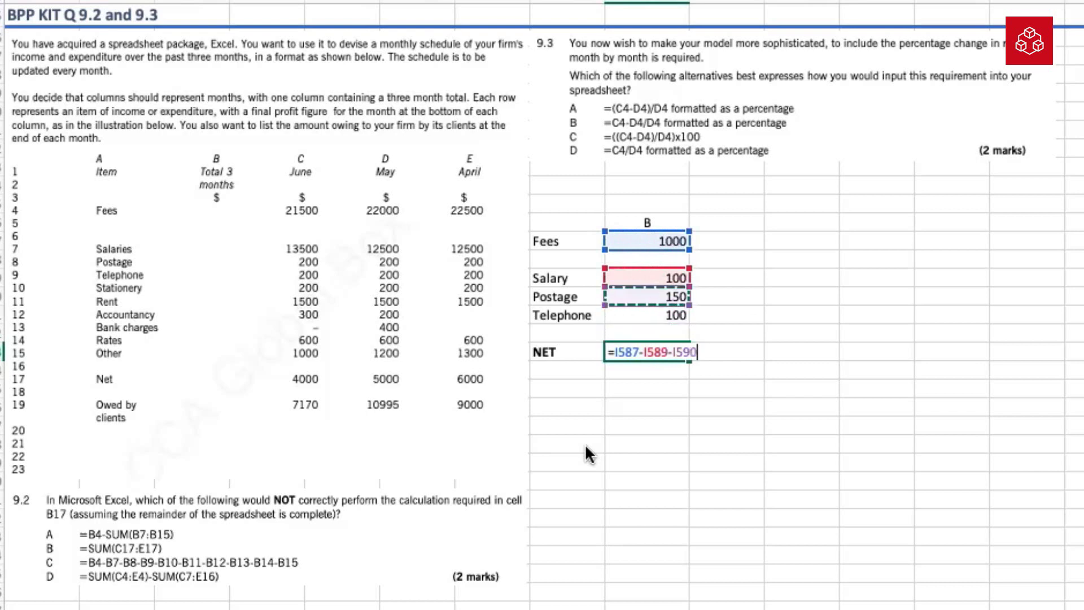
type("-")
key("Up")
key("Up")
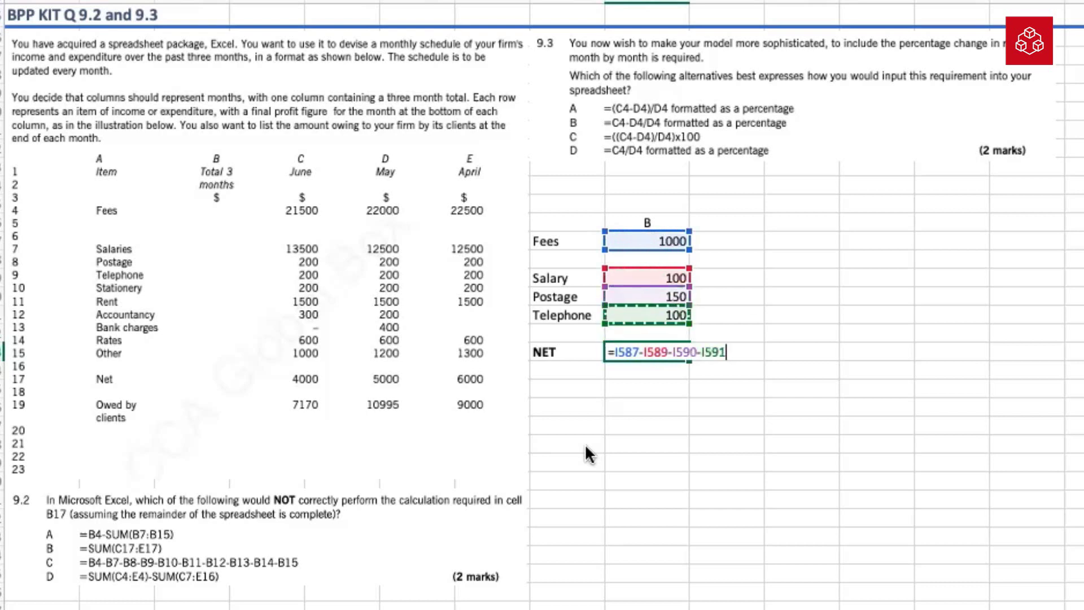
key("Return")
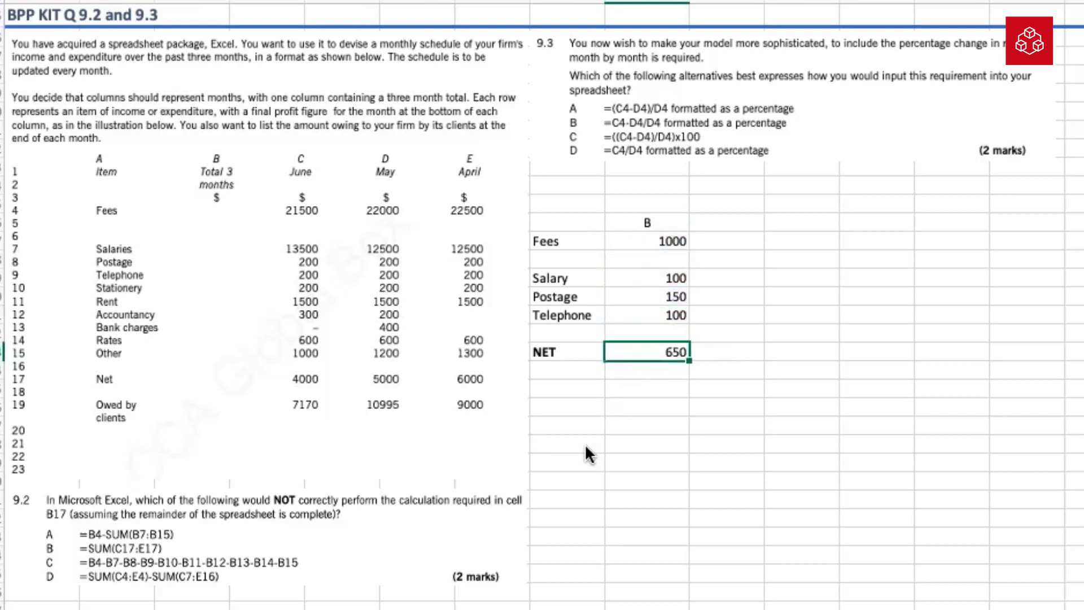
key("ctrl+b")
Step: Beside NET, enter =Fees-Sum(Salary:Telephone), which also returns 650
key("Right")
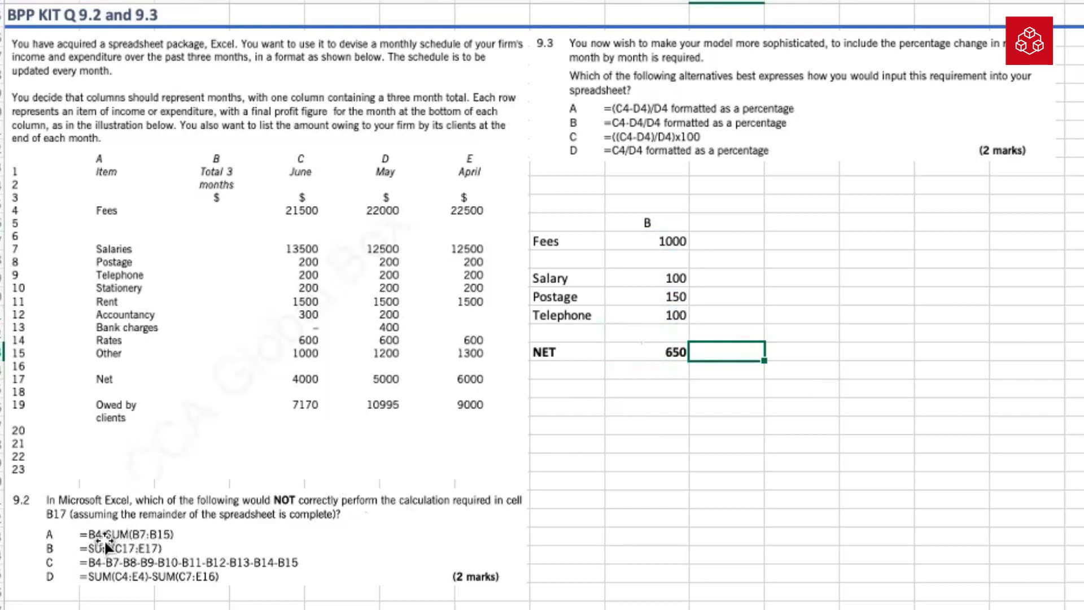
type("=")
key("Up")
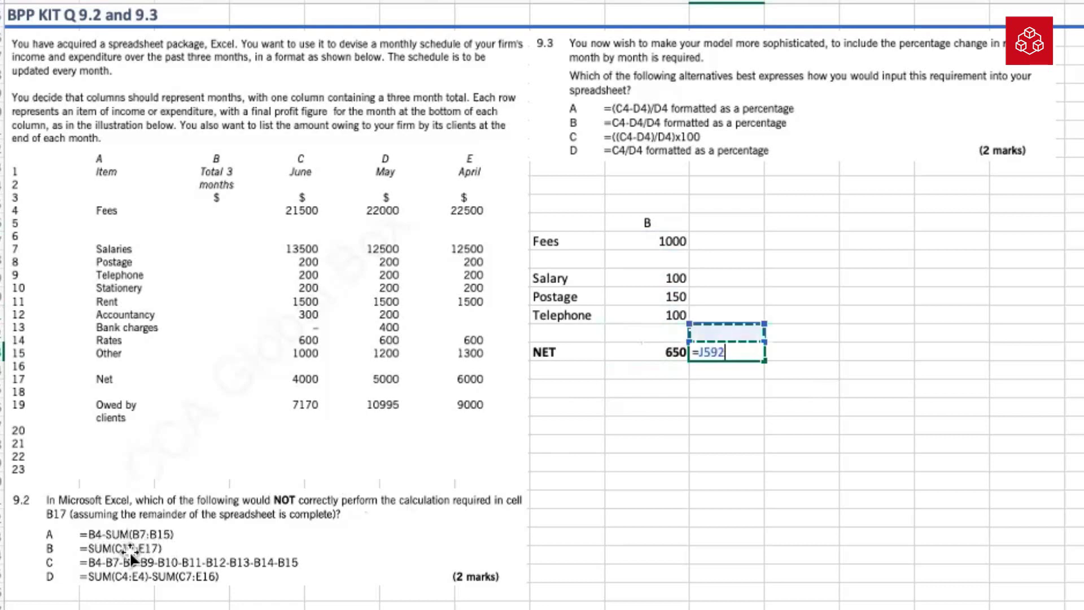
key("Up")
key("Up")
key("Up")
key("Up")
key("Up")
key("Up")
key("Left")
key("Down")
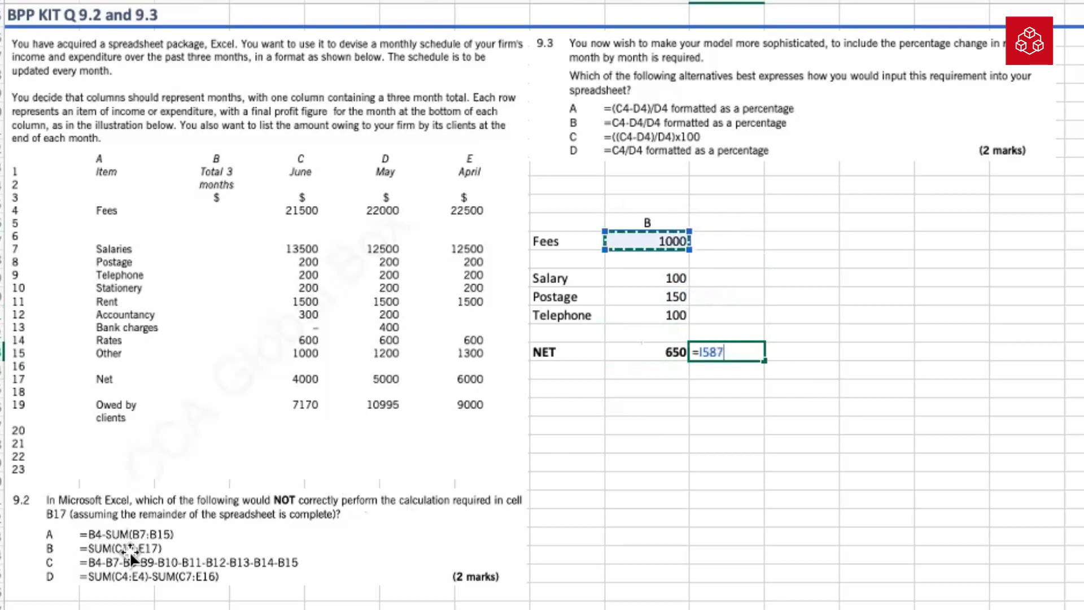
type("-Sum")
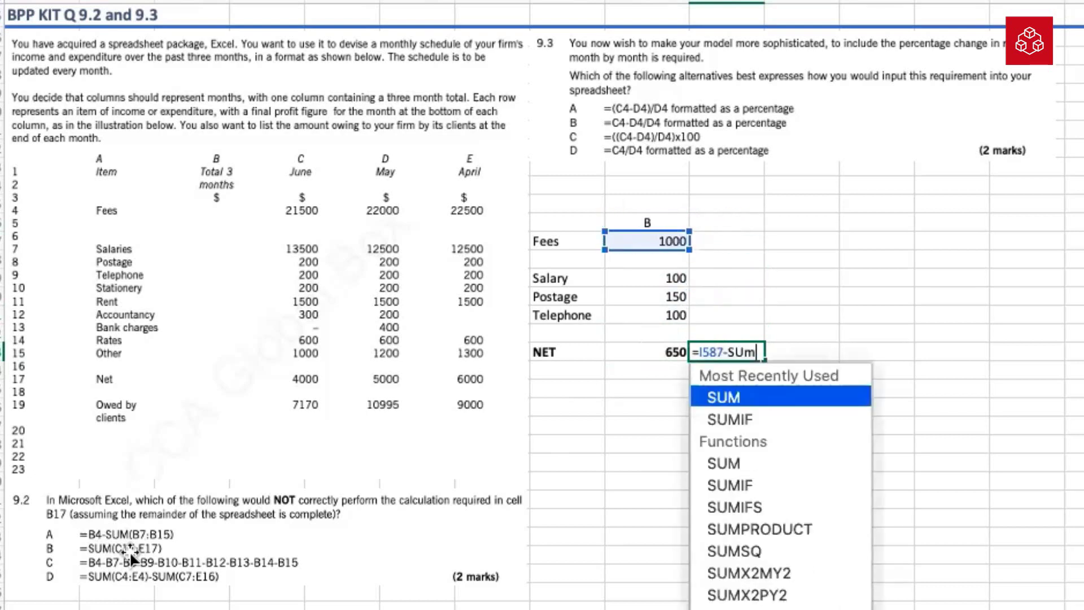
type("(")
key("Up")
key("Up")
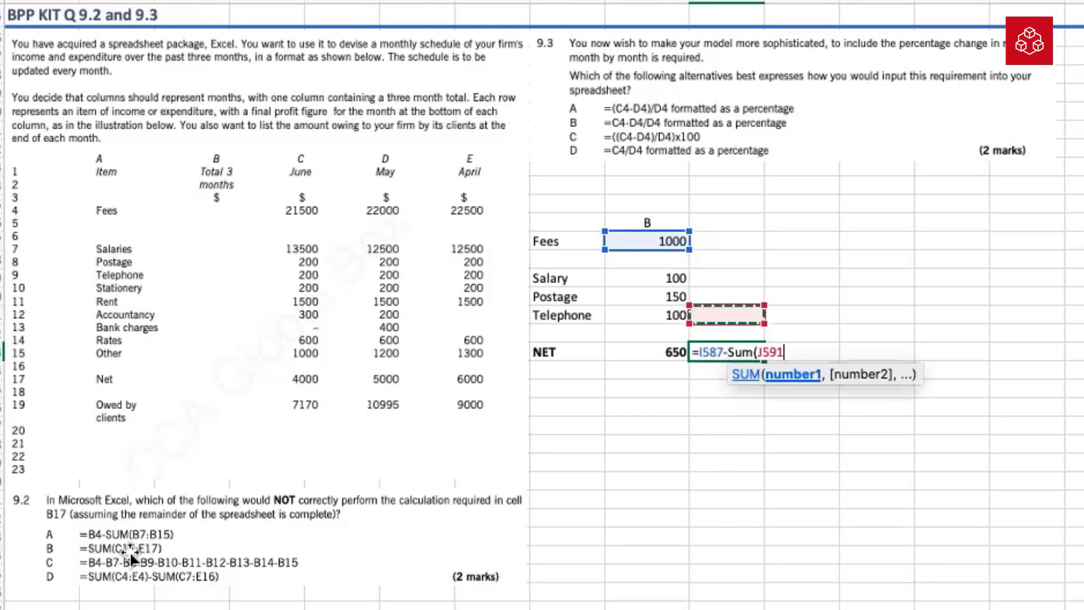
key("Left")
key("shift+Up")
key("shift+Up")
type(")")
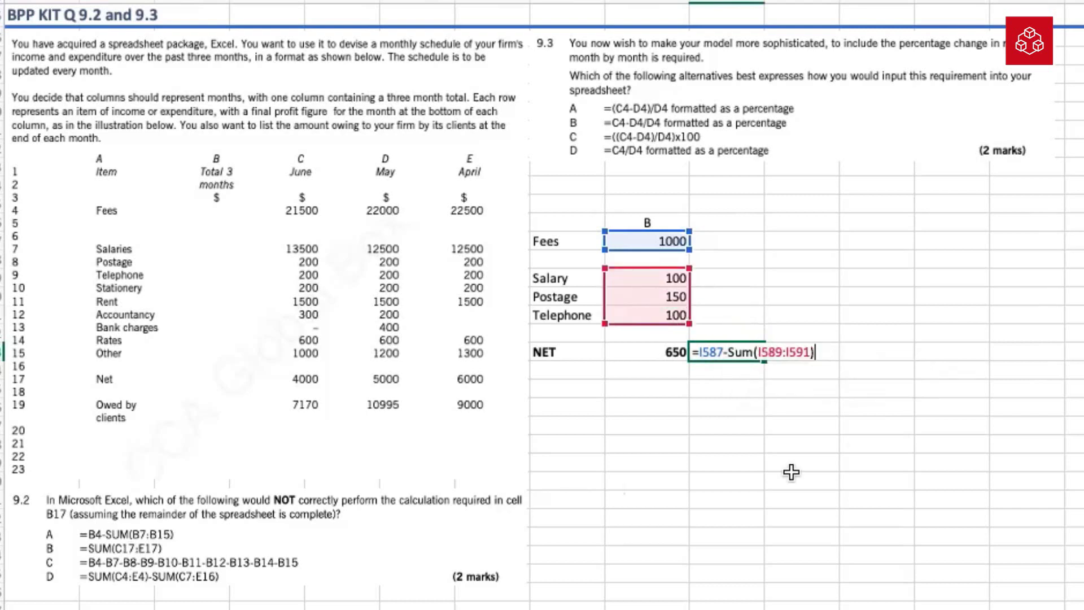
key("Return")
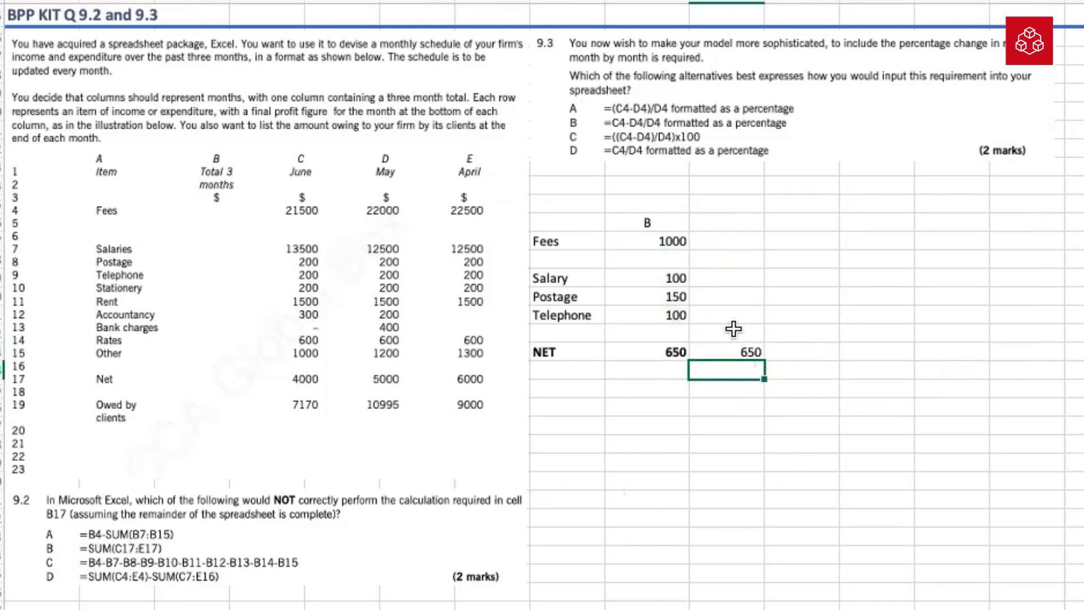
left_click(740, 352)
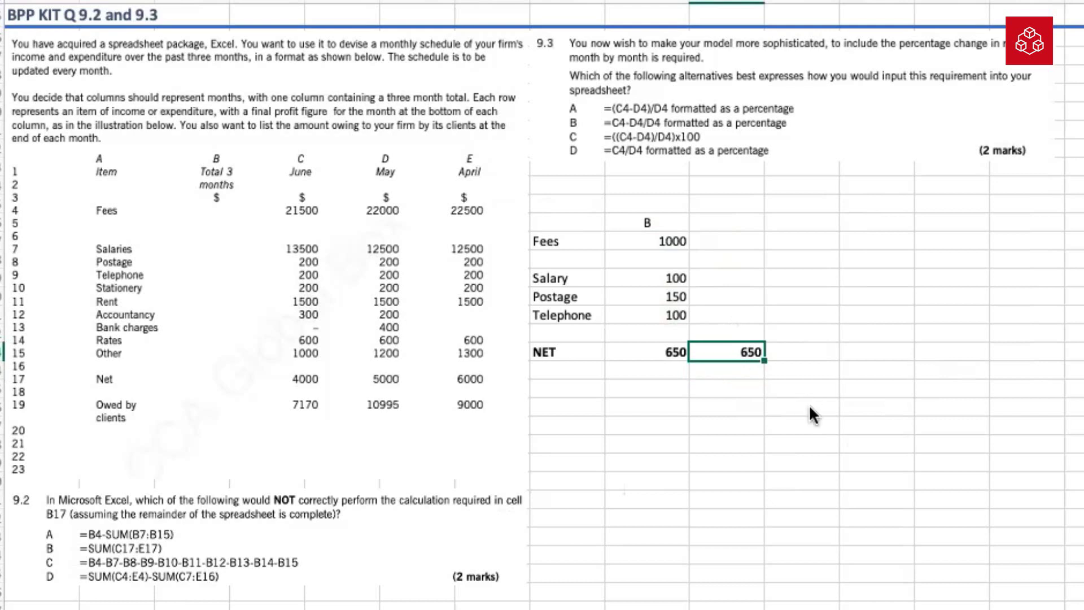
left_click(734, 388)
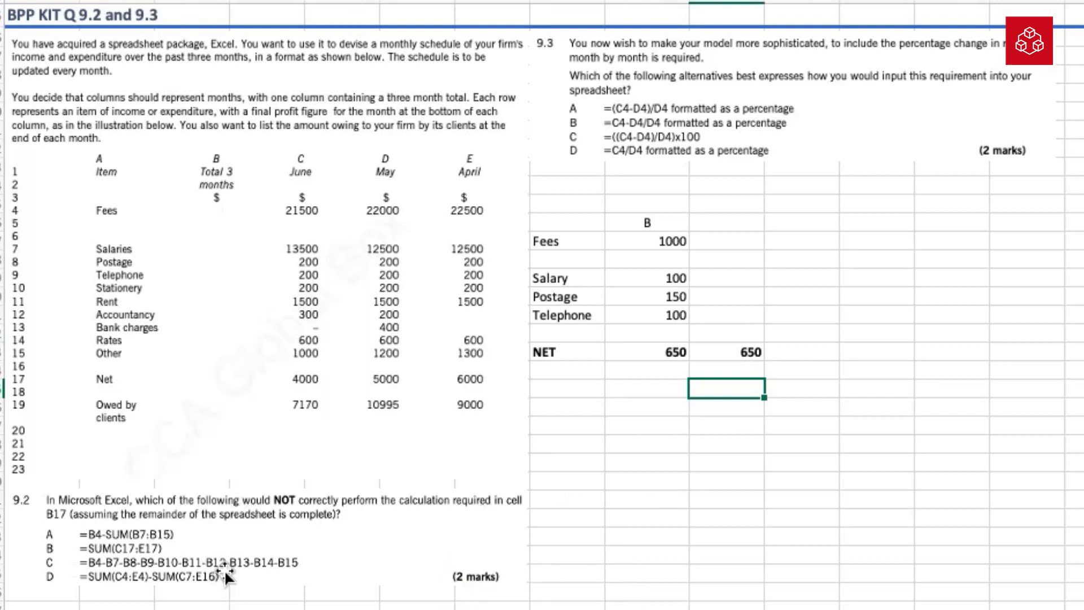
left_click(754, 348)
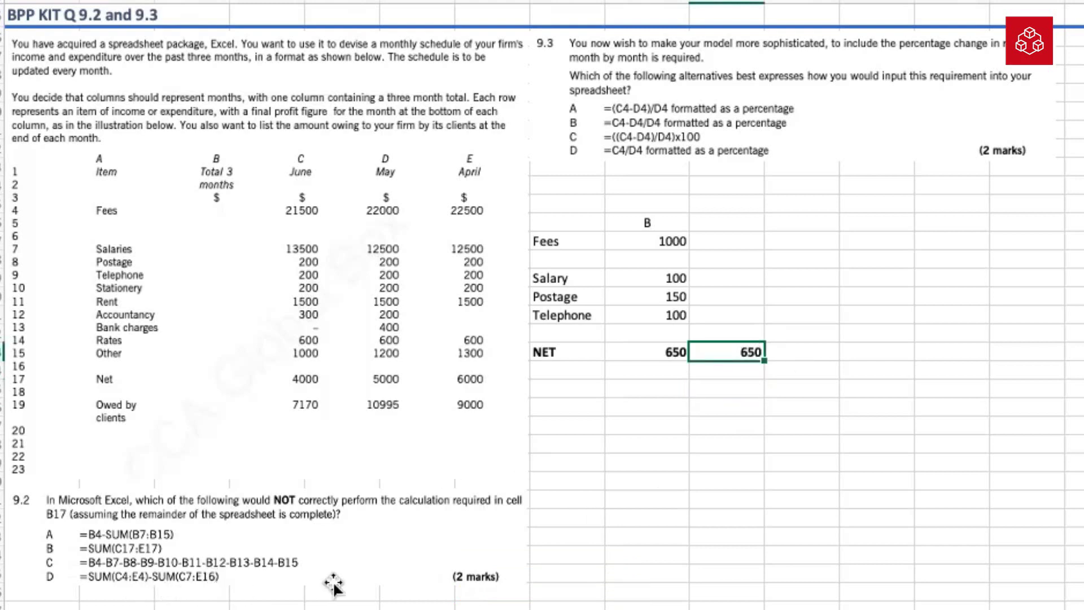
left_click(662, 395)
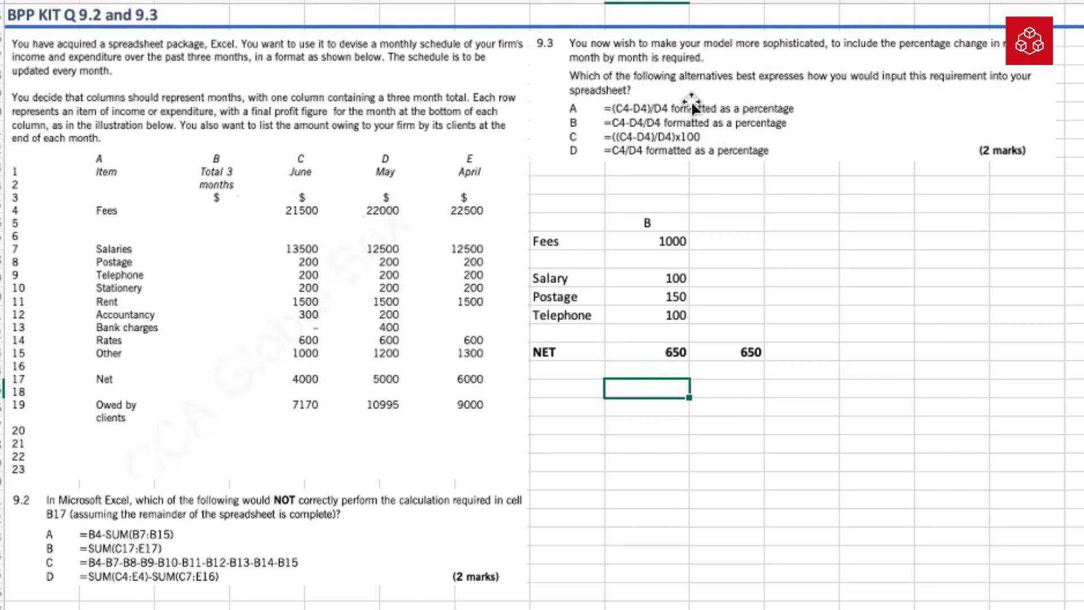
left_click(753, 406)
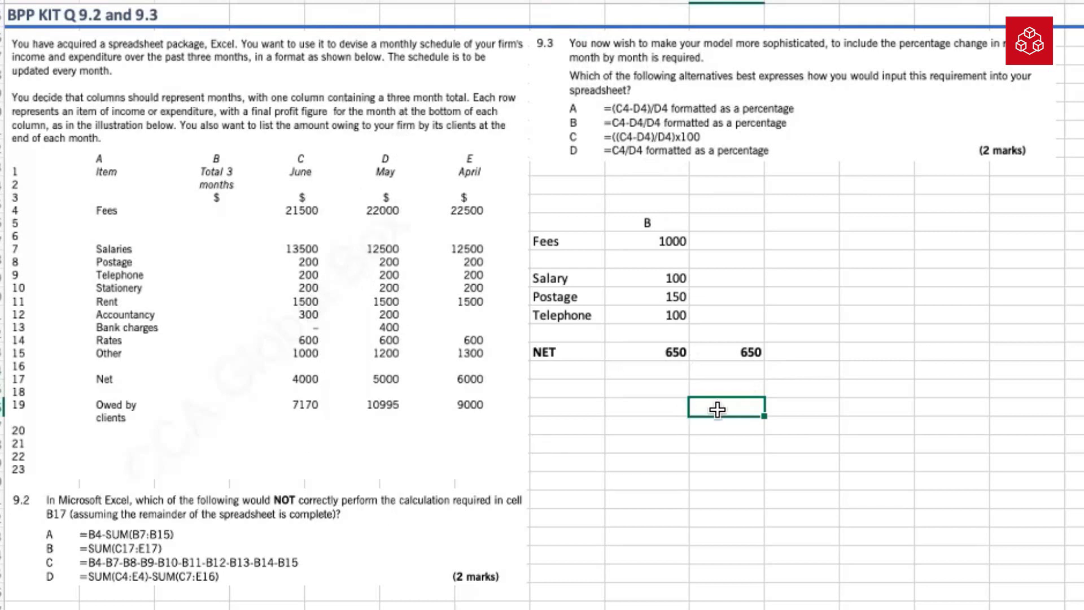
Step: Add column letters C, D, E over June, May and April headers, and centre them
left_click(622, 400)
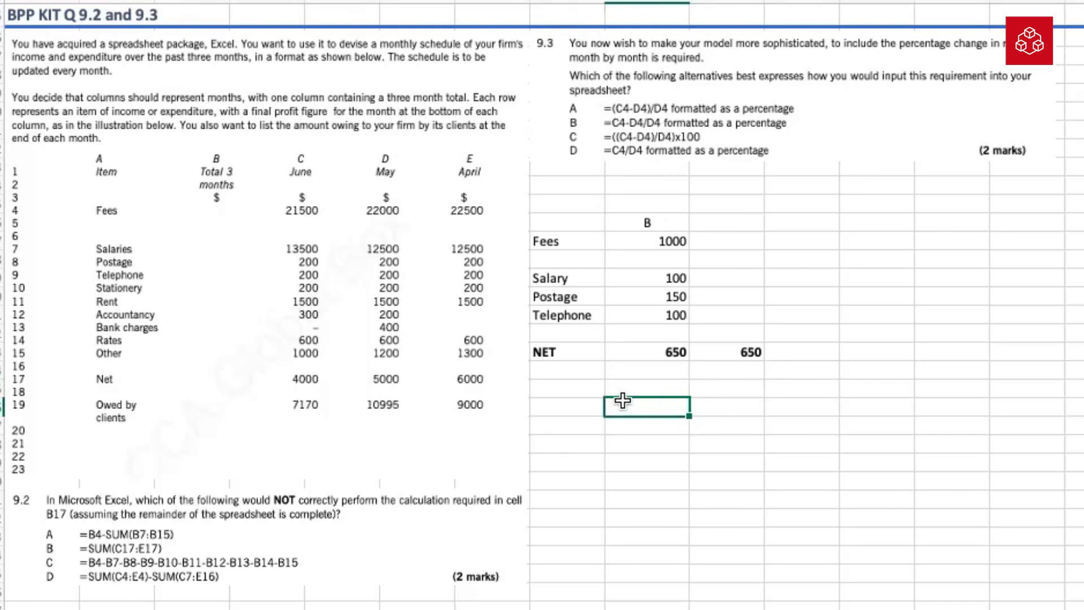
type("June")
key("Tab")
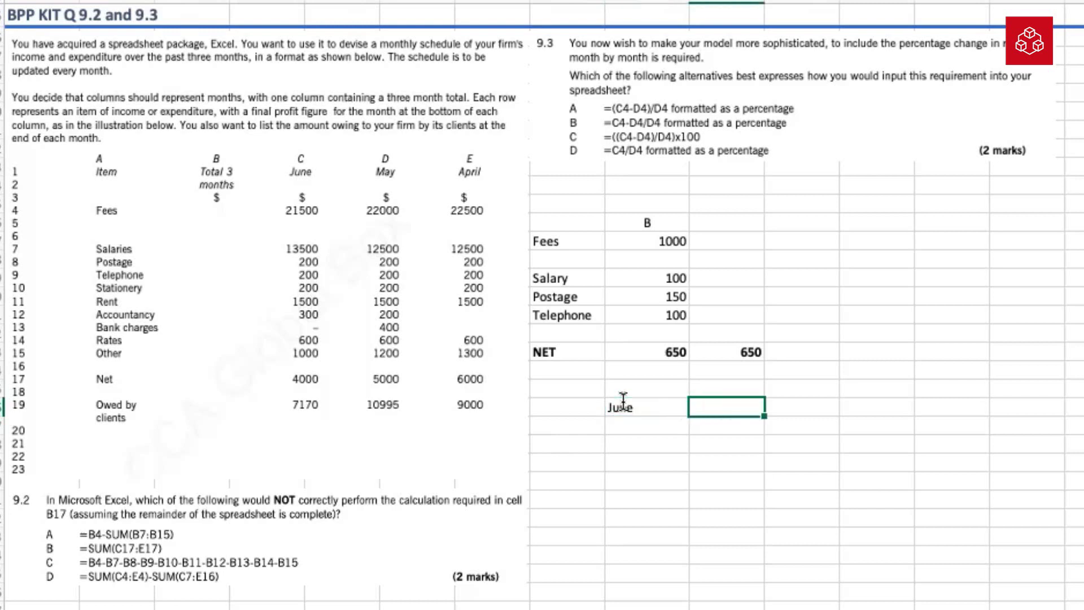
left_click(623, 397)
type("C")
key("Tab")
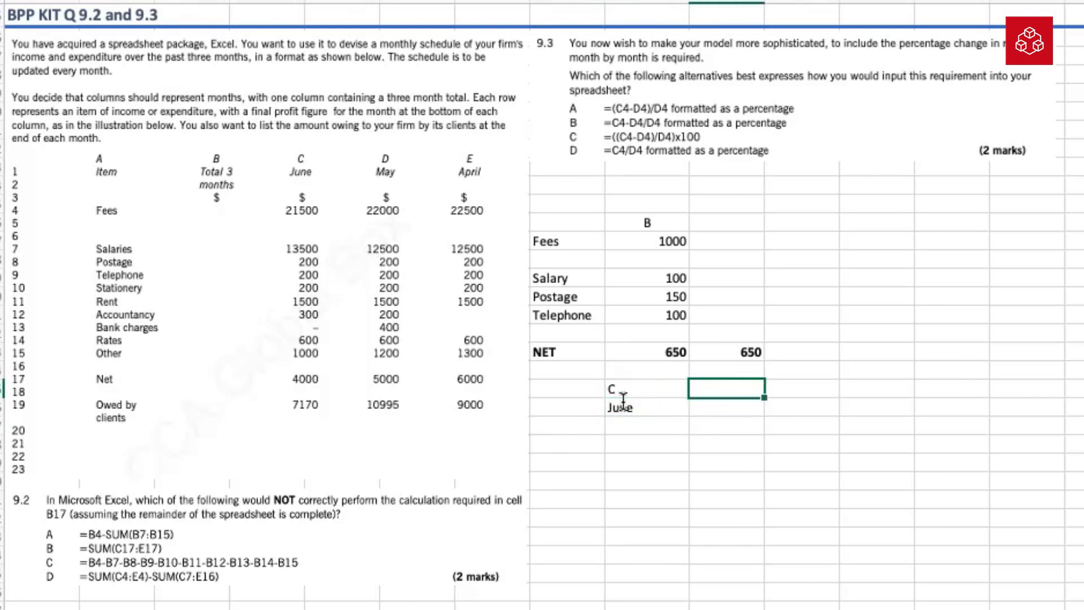
type("D")
key("Return")
type("MAY")
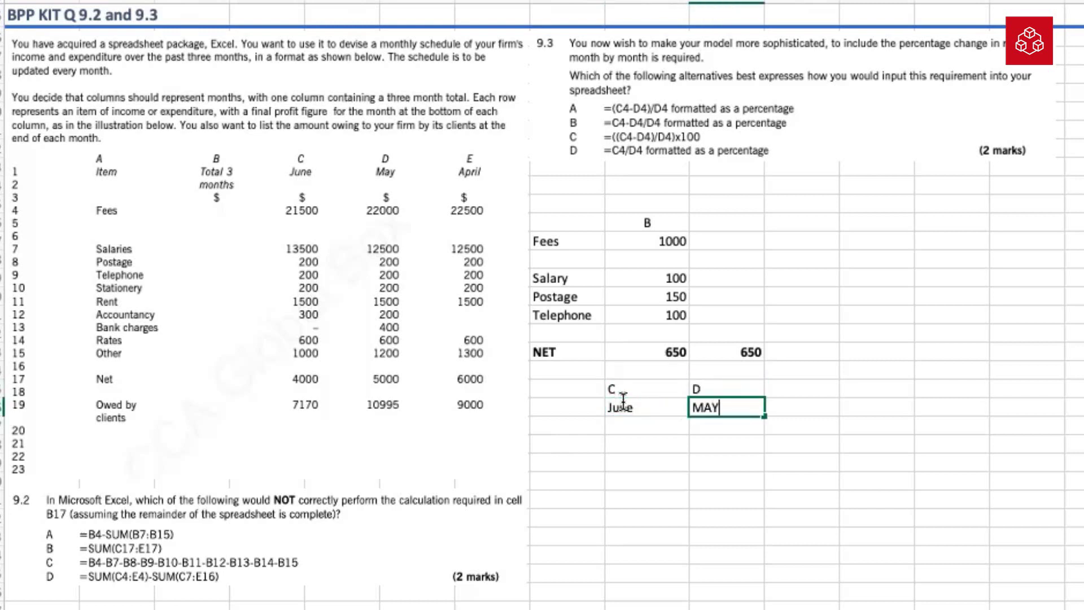
key("BackSpace")
key("BackSpace")
key("BackSpace")
type("May")
key("Tab")
key("Up")
type("E")
key("Return")
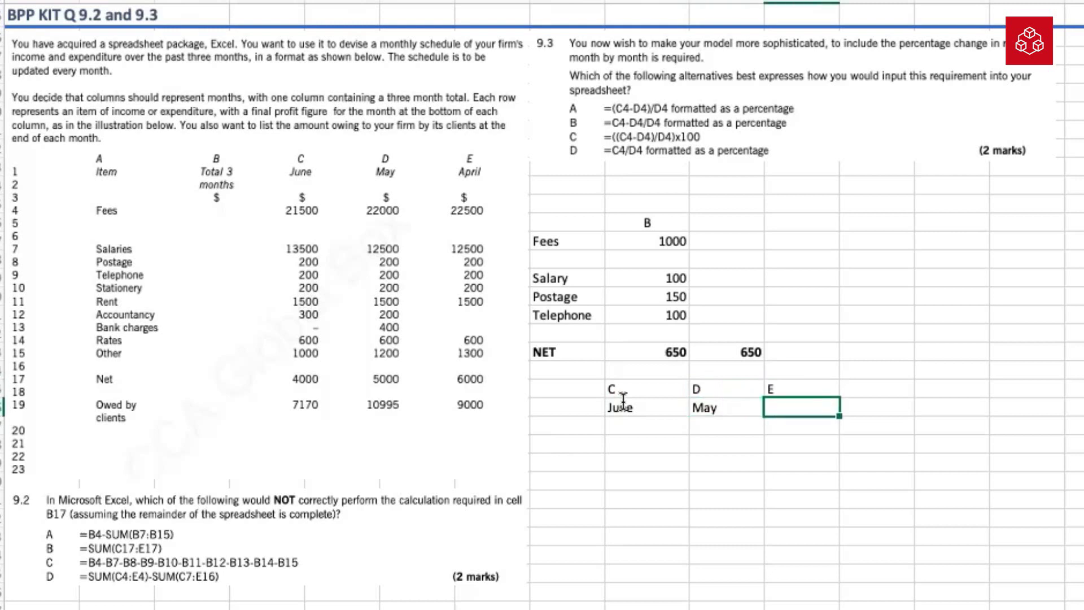
type("April")
key("Return")
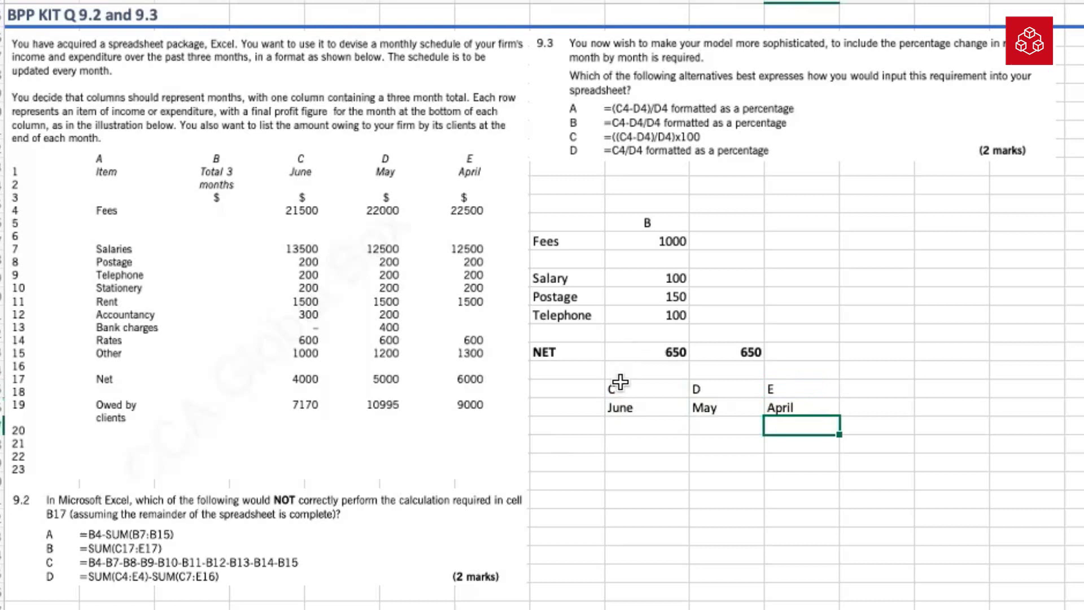
left_click(621, 387)
left_click_drag(622, 387, 773, 409)
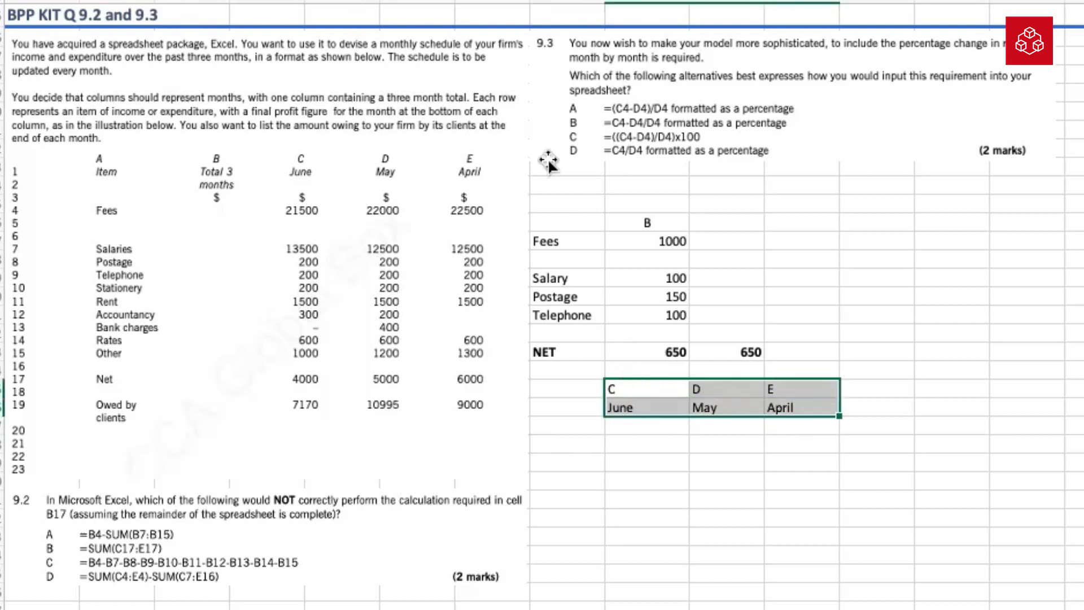
key("ctrl+e")
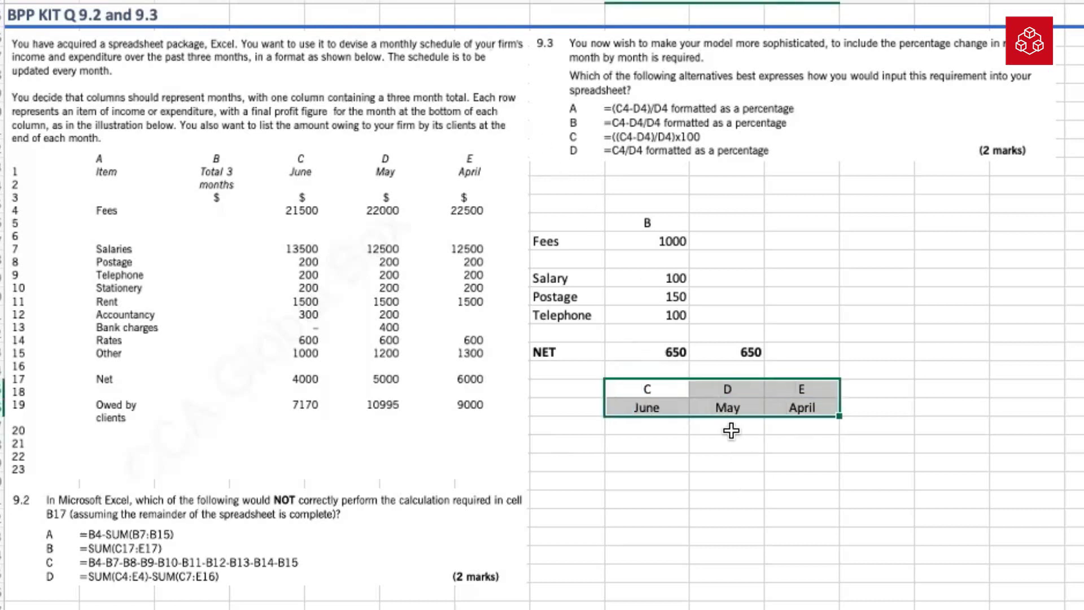
Step: Enter May fees of 22000 and June fees of 21500
left_click(730, 428)
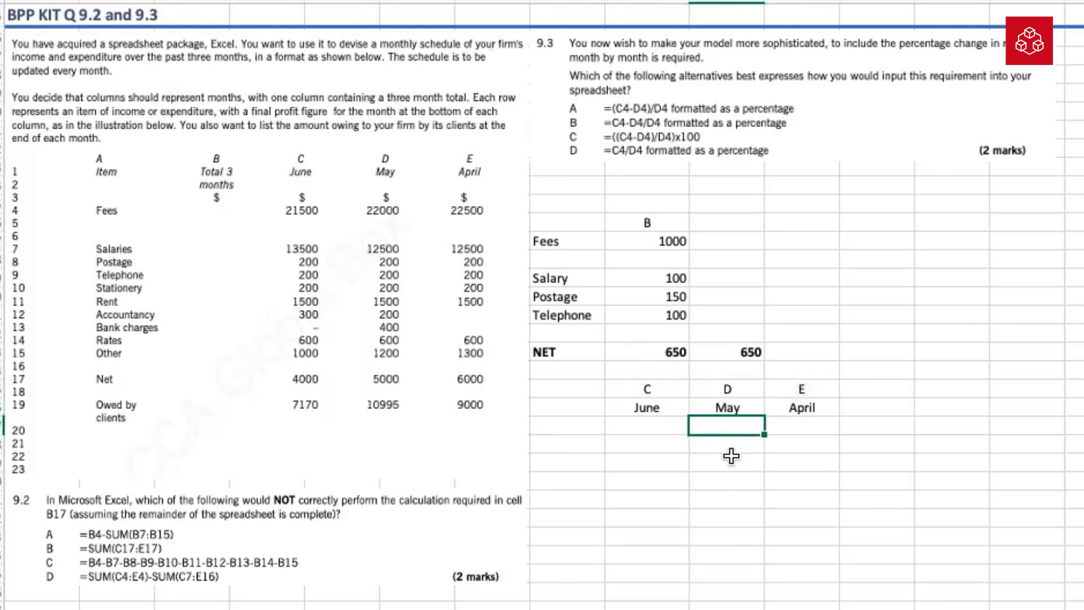
type("22000")
key("Return")
key("Up")
key("Left")
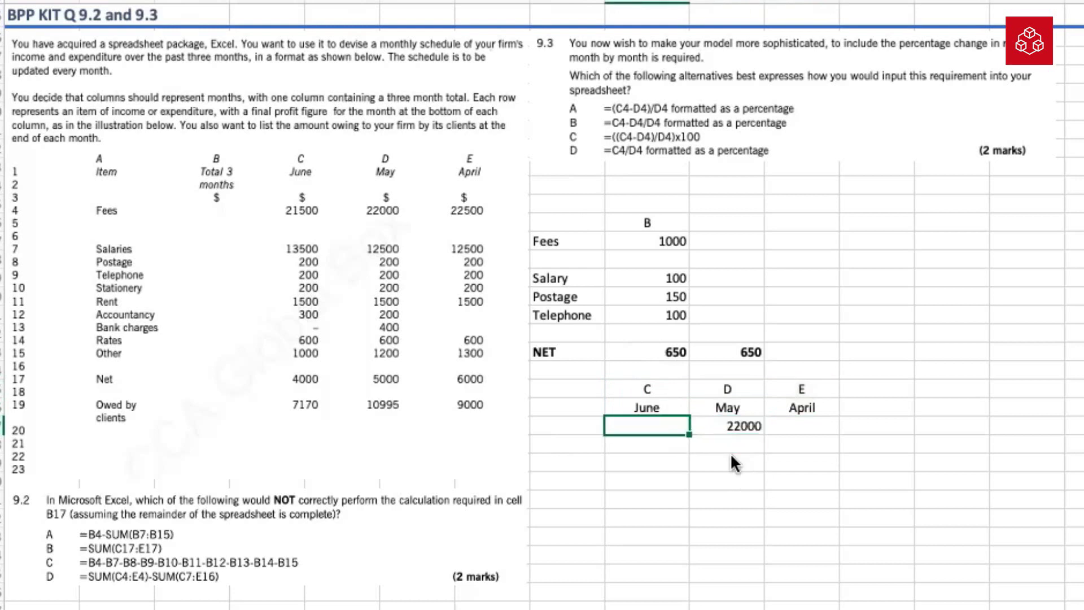
type("21")
type("500")
key("Return")
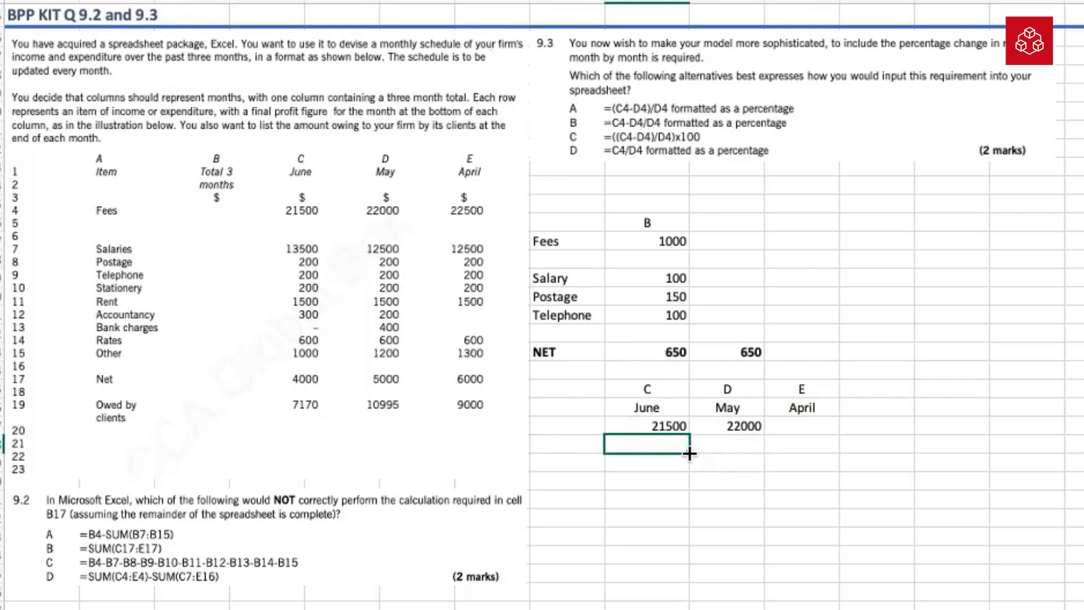
Step: Centre-align the month headers and fee figures across C:E
left_click(647, 407)
left_click_drag(647, 407, 801, 444)
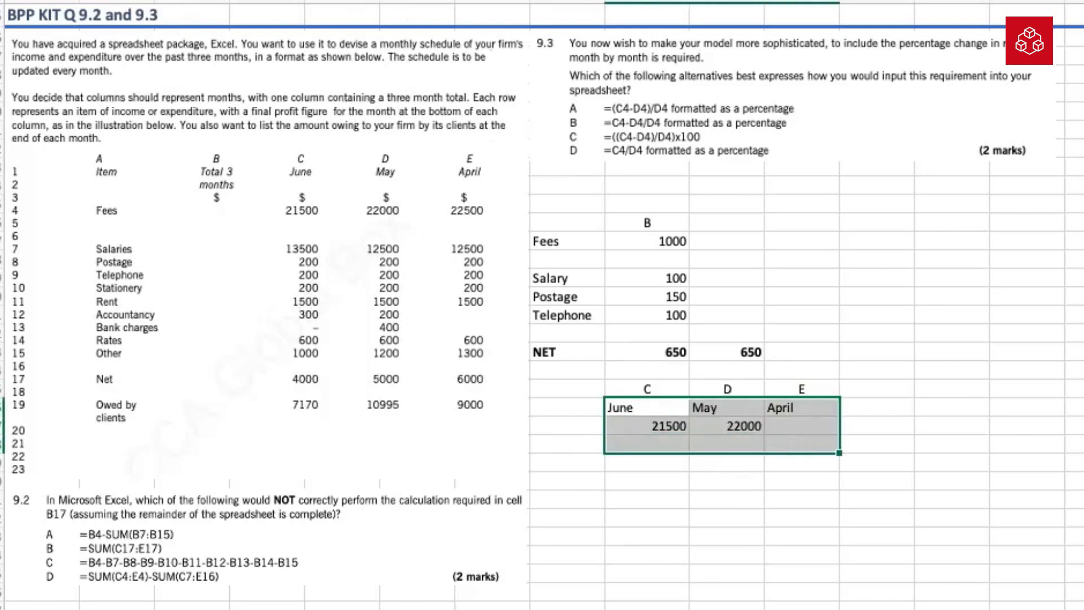
key("alt+h")
key("a")
key("c")
left_click(571, 427)
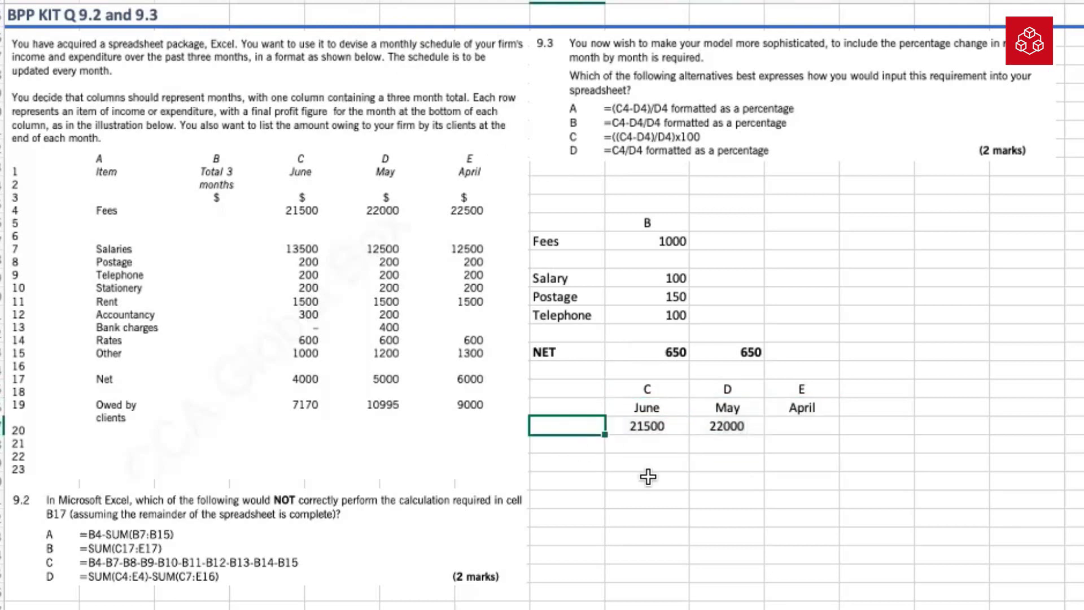
type("=")
key("Right")
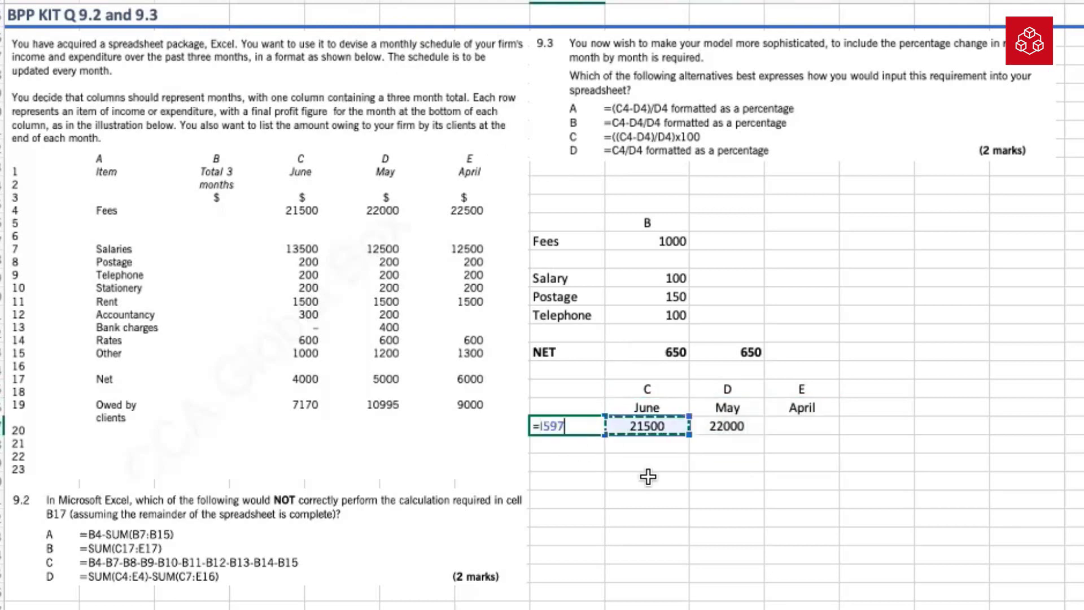
type("-")
key("Right")
key("Right")
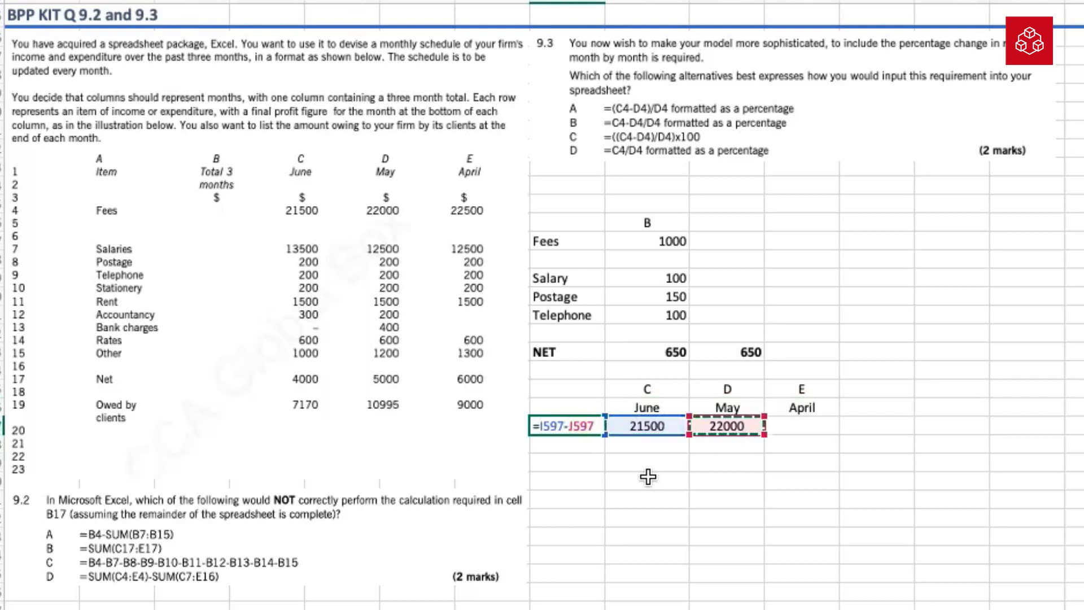
type("/")
key("Right")
key("Right")
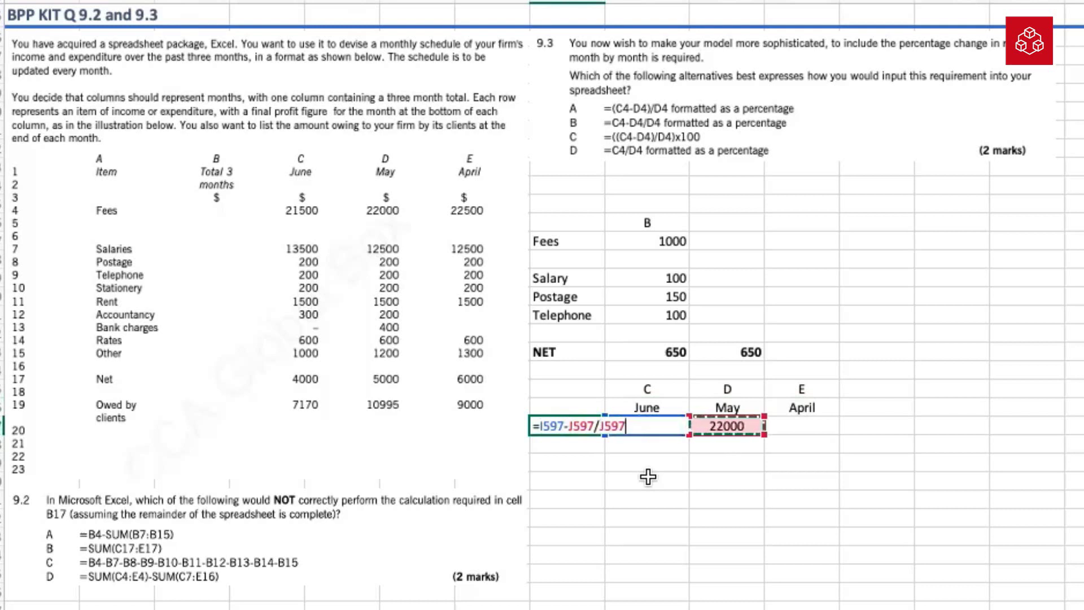
key("Return")
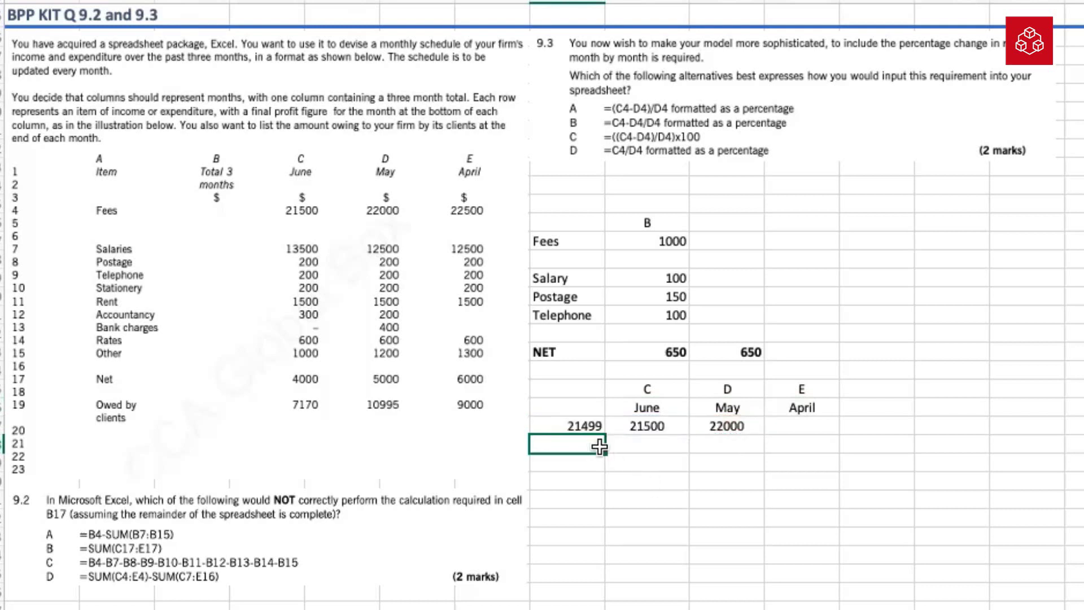
left_click(576, 427)
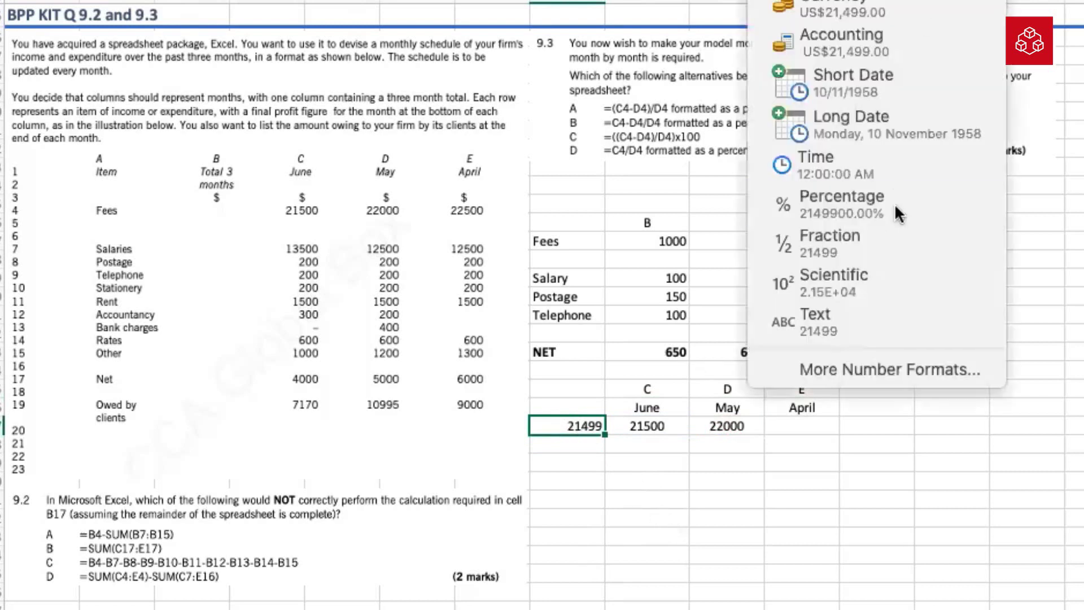
left_click(892, 210)
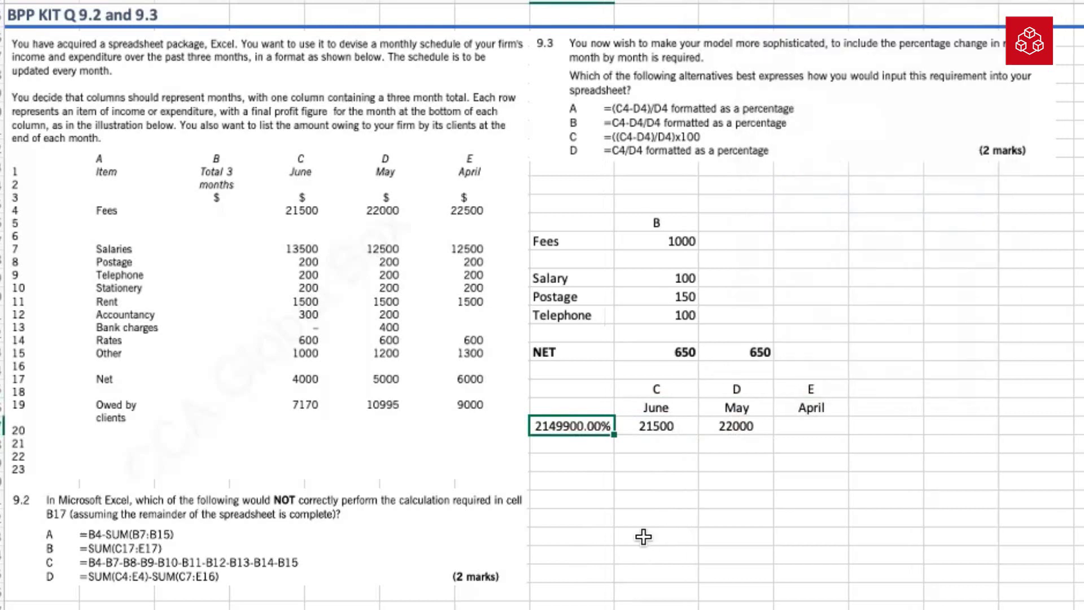
type("=")
key("Right")
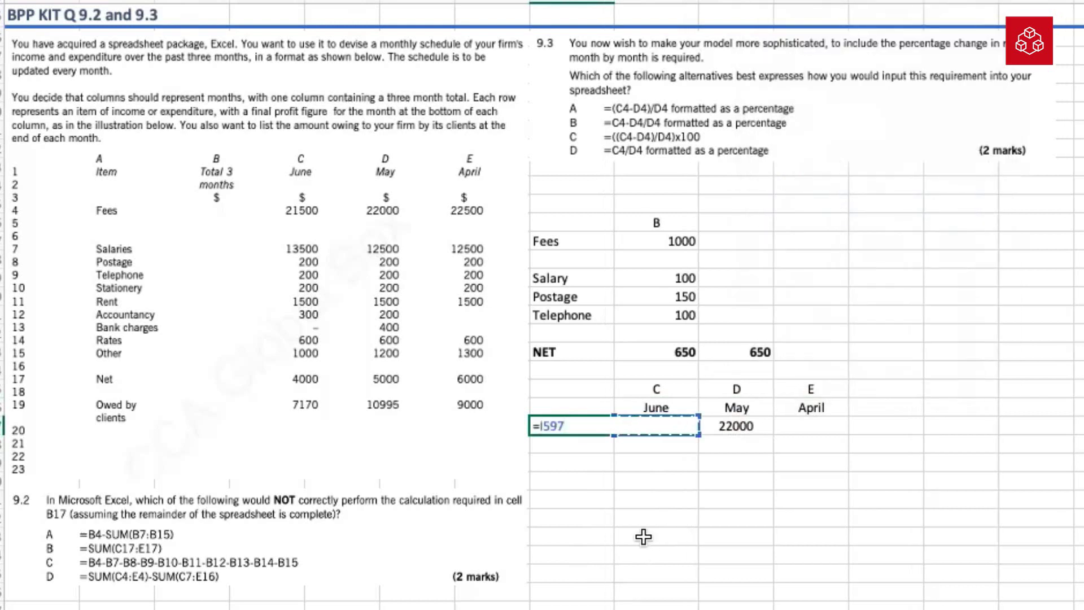
type("-")
key("Right")
key("Right")
type("/")
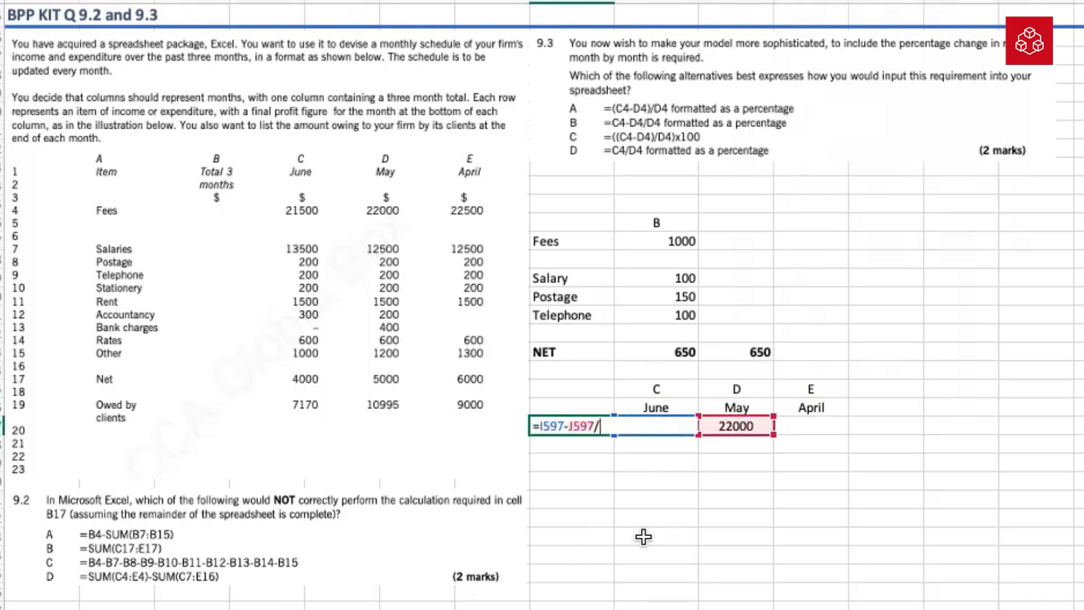
key("Right")
key("Right")
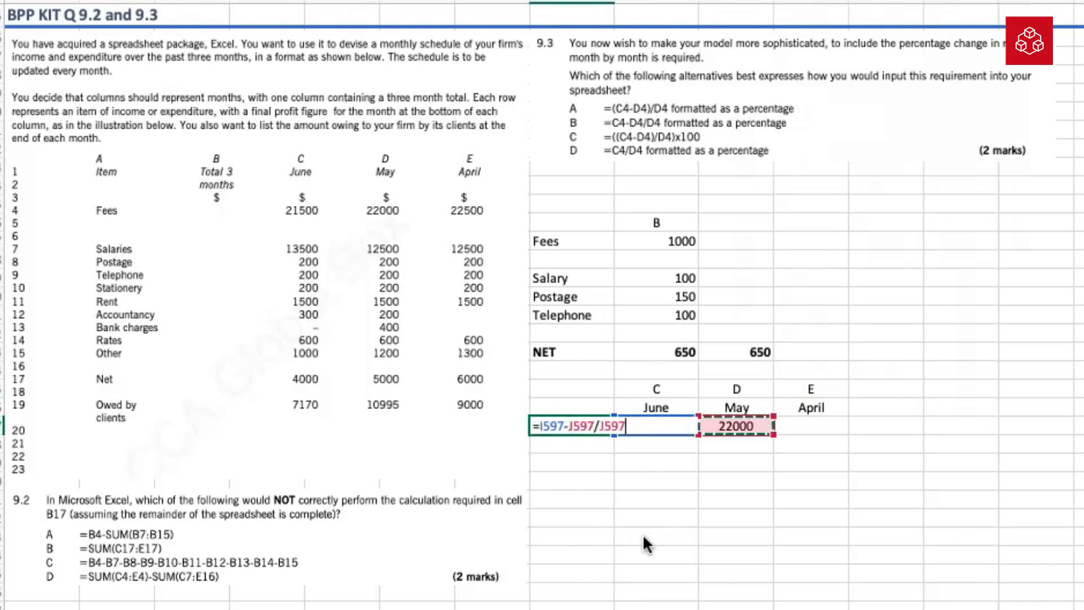
key("Return")
key("Up")
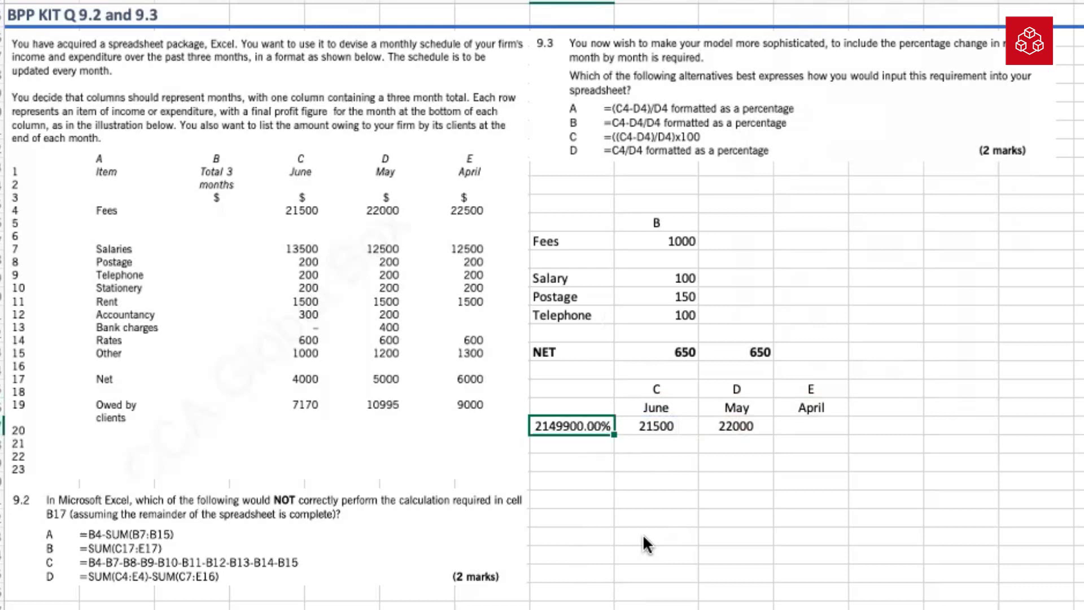
key("Delete")
key("Right")
key("Right")
key("Right")
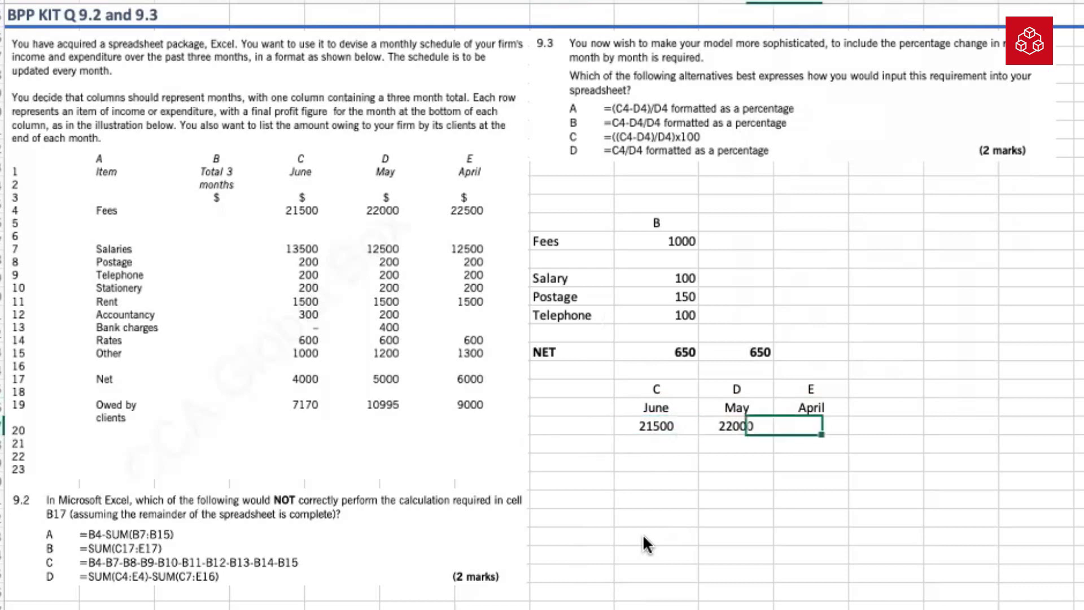
key("Right")
key("Right")
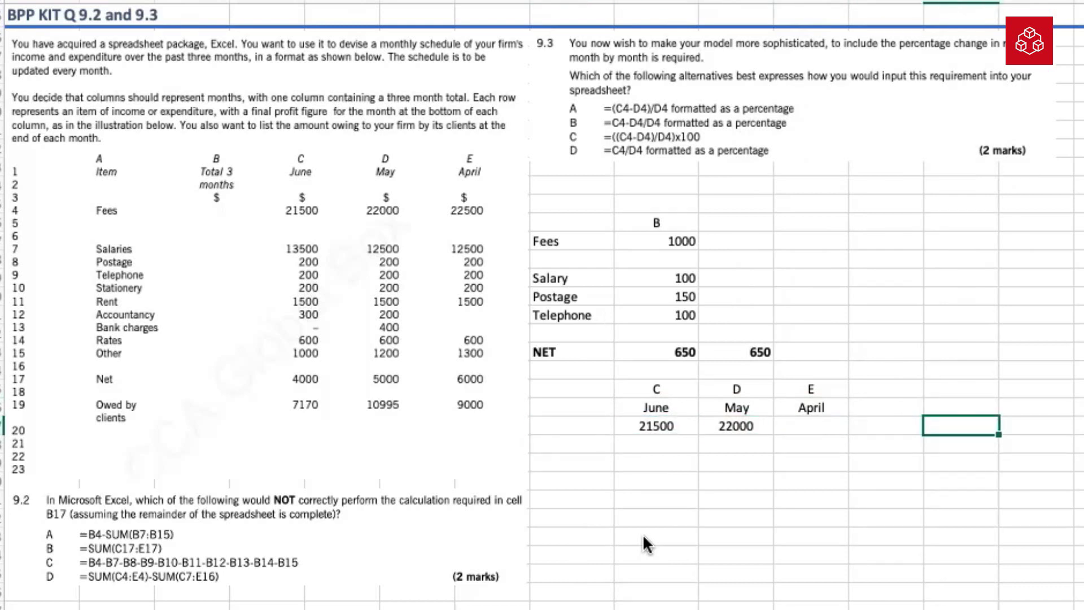
Step: Type the note 'June Fees - May Fees / May' to the right of April
type("Previous")
key("BackSpace")
key("BackSpace")
key("BackSpace")
key("BackSpace")
key("BackSpace")
key("BackSpace")
key("BackSpace")
key("BackSpace")
type("June F")
type("ees -")
type(" M")
key("BackSpace")
type("May ")
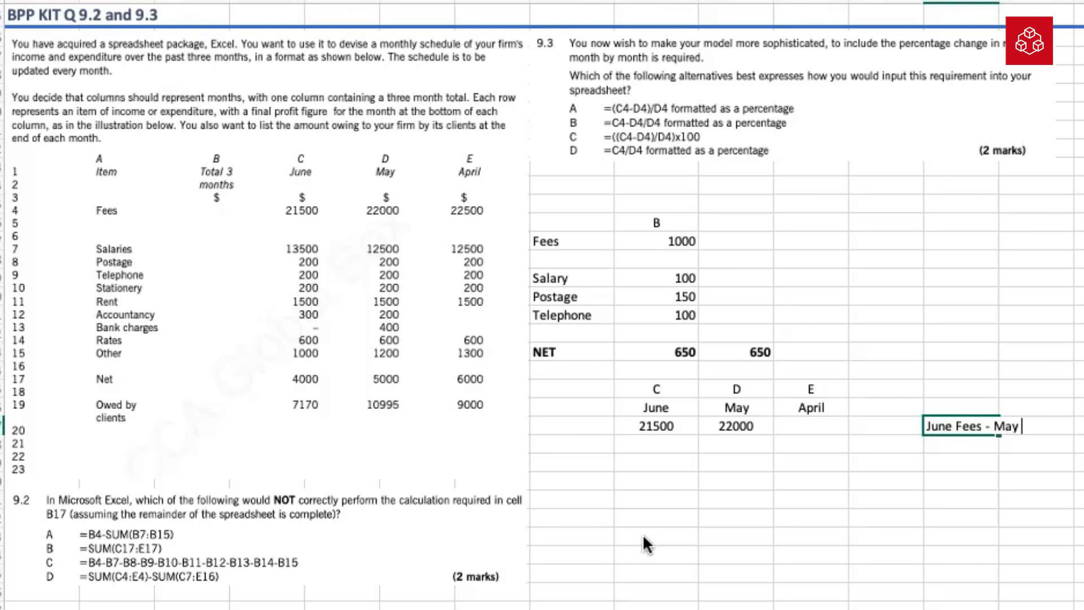
type("Fees / ")
type("Ma")
type("y")
key("Return")
Step: Select the May and June fees, then the note area, before deselecting
left_click(703, 424)
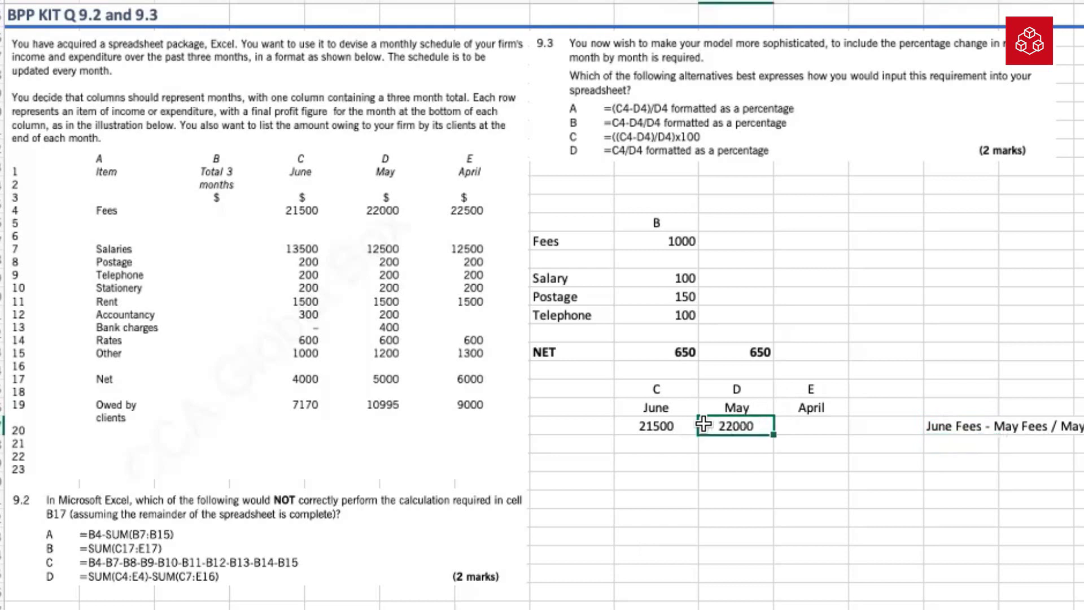
left_click(673, 425)
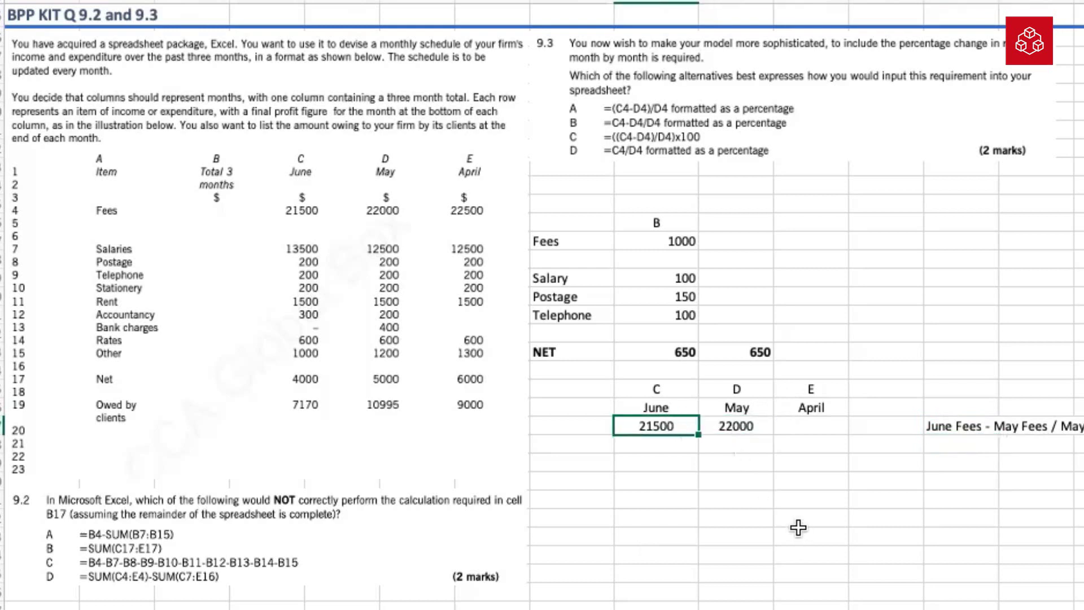
left_click(735, 466)
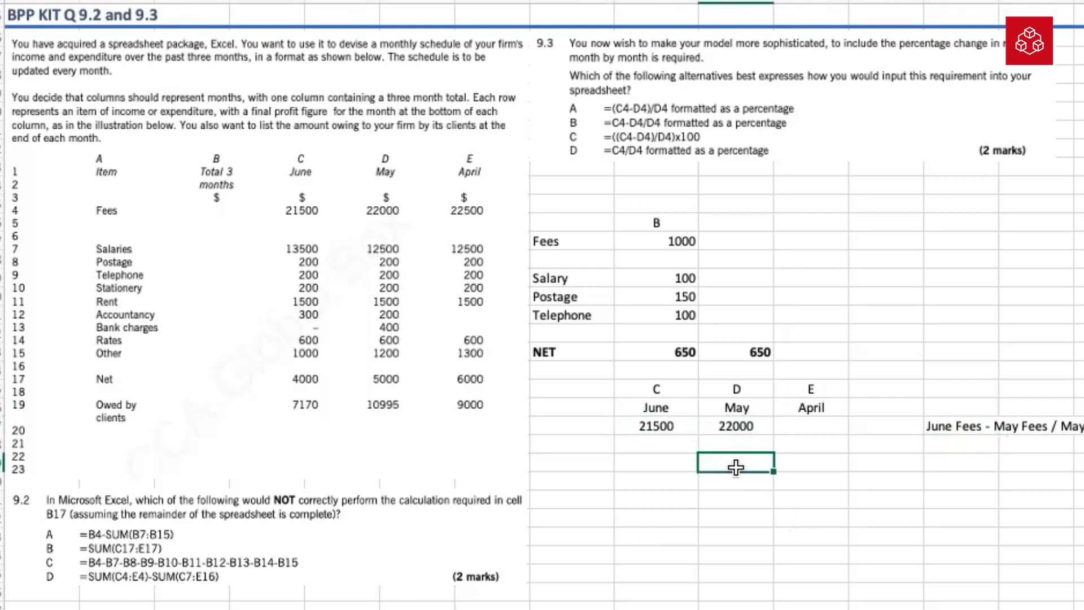
left_click_drag(931, 408, 1075, 480)
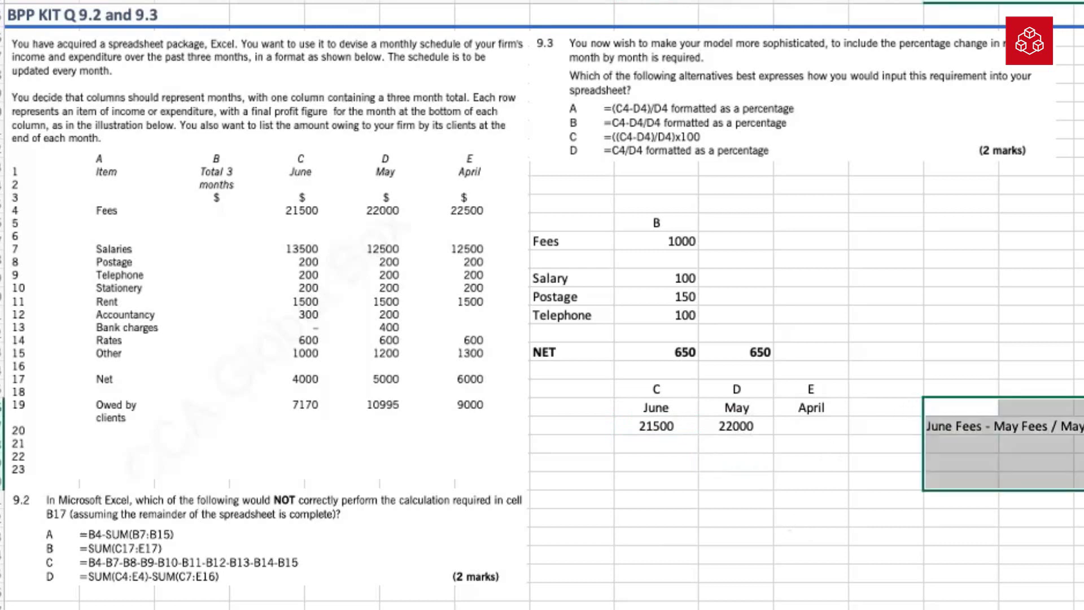
left_click(706, 472)
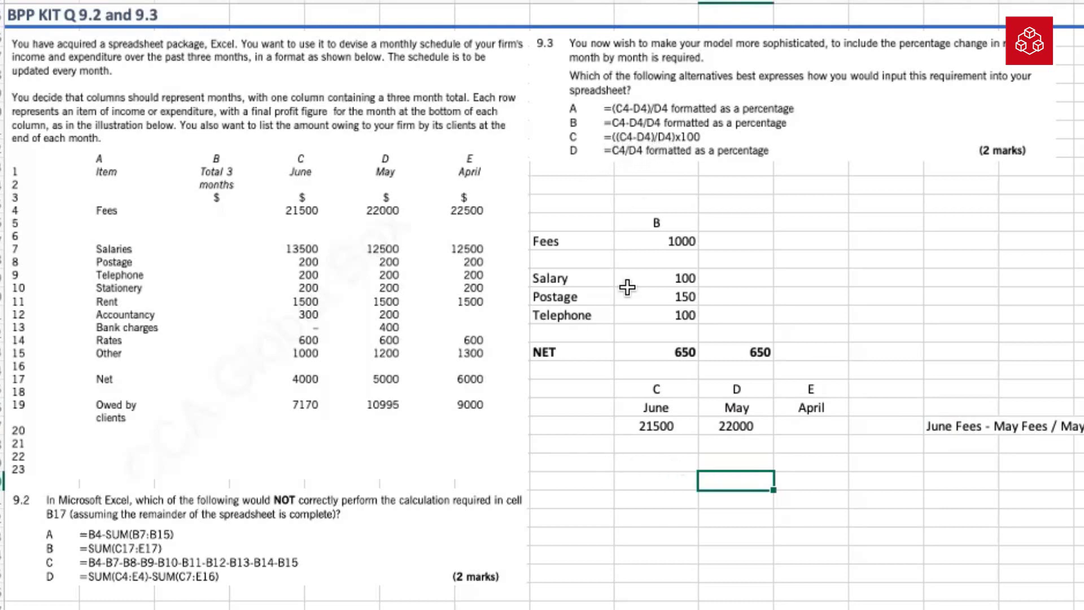
Step: Beside the June fee, build the formula ((June−May)/May)x100
left_click(577, 426)
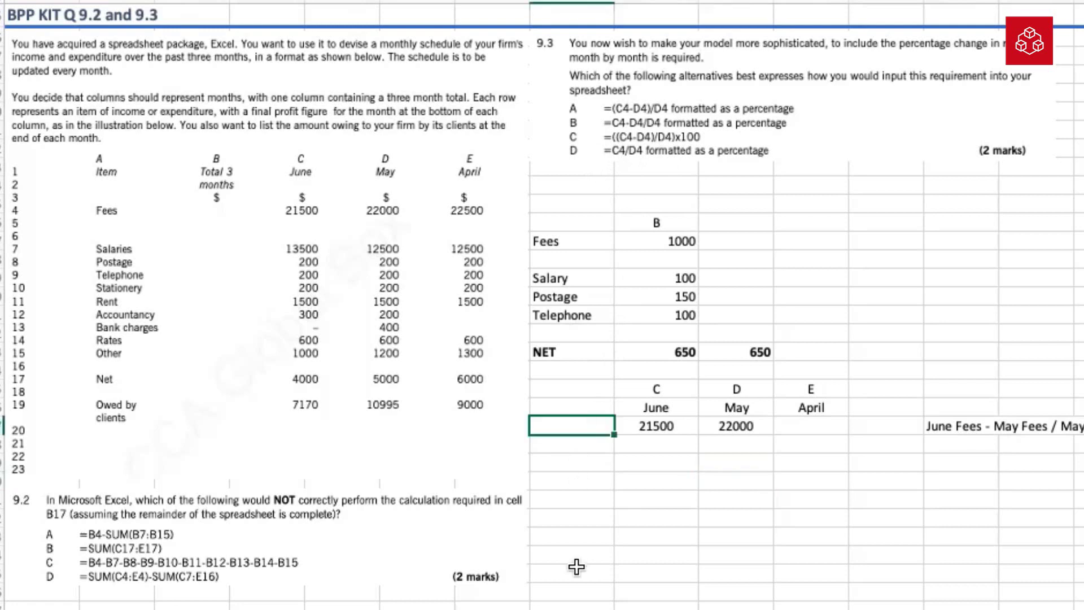
type("=((")
key("Right")
type("-")
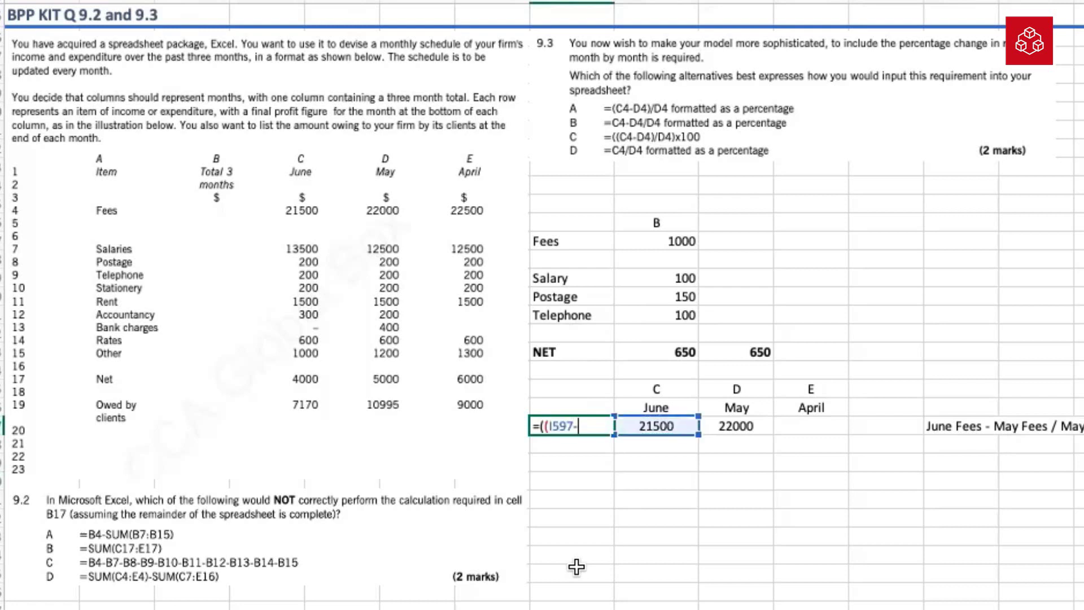
key("Right")
key("Right")
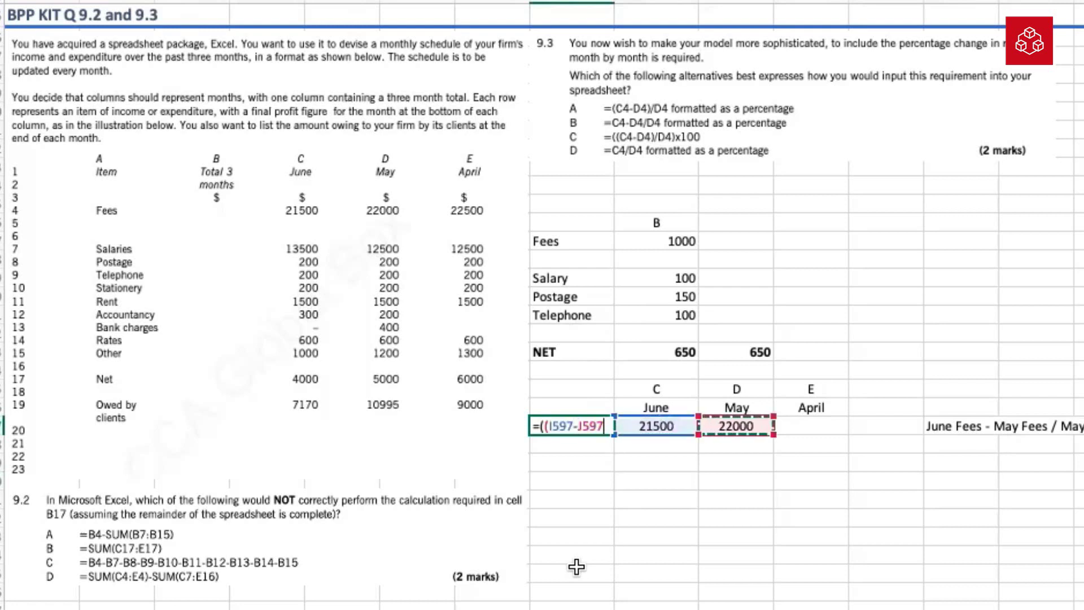
type(")")
type("/")
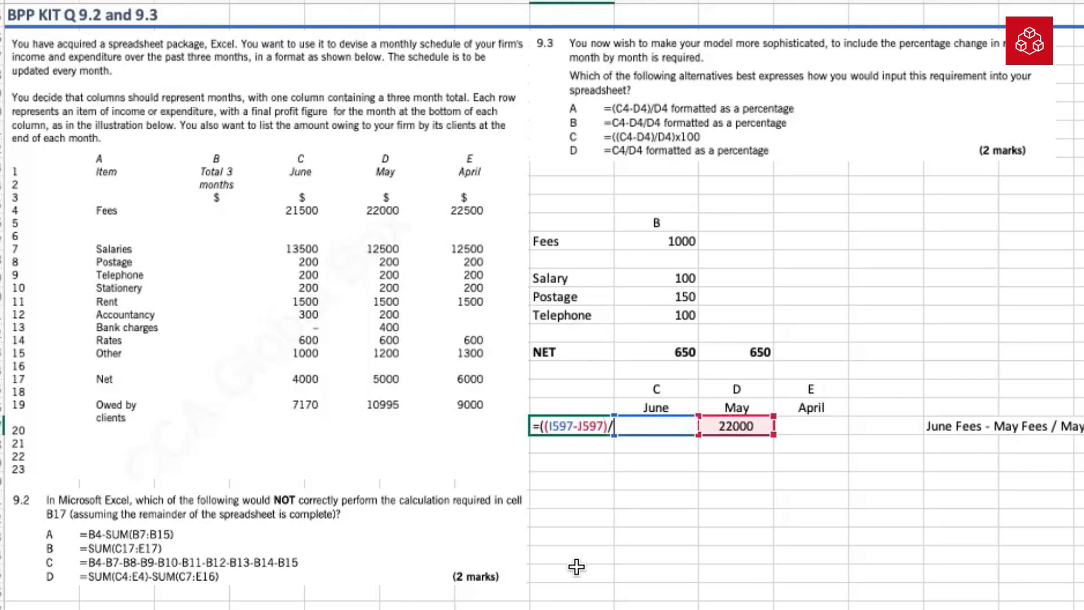
key("Right")
key("Right")
key("Right")
key("Left")
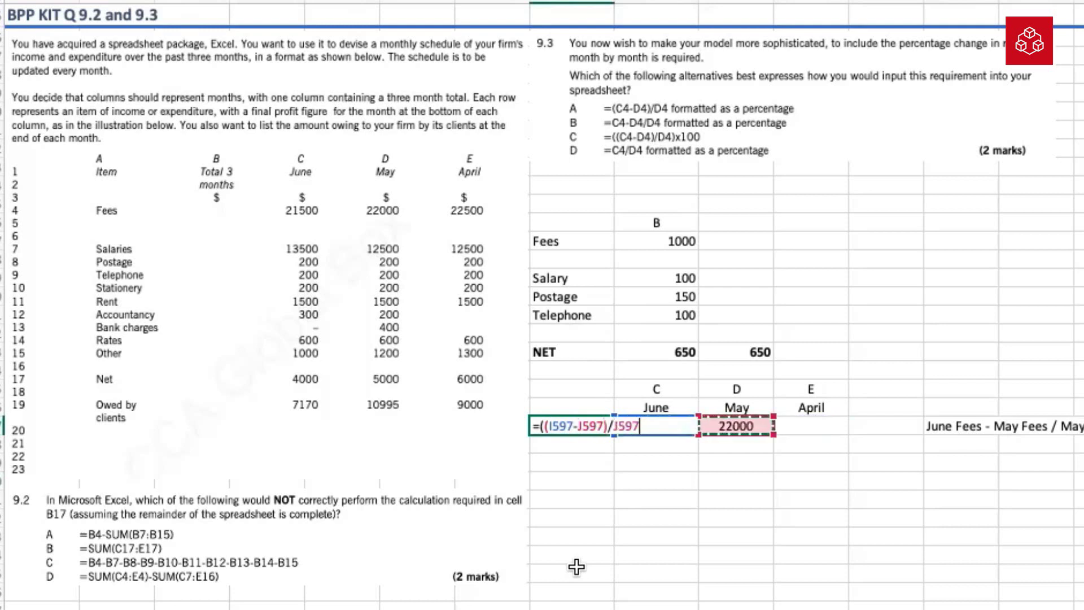
type(")")
key("BackSpace")
type("x10")
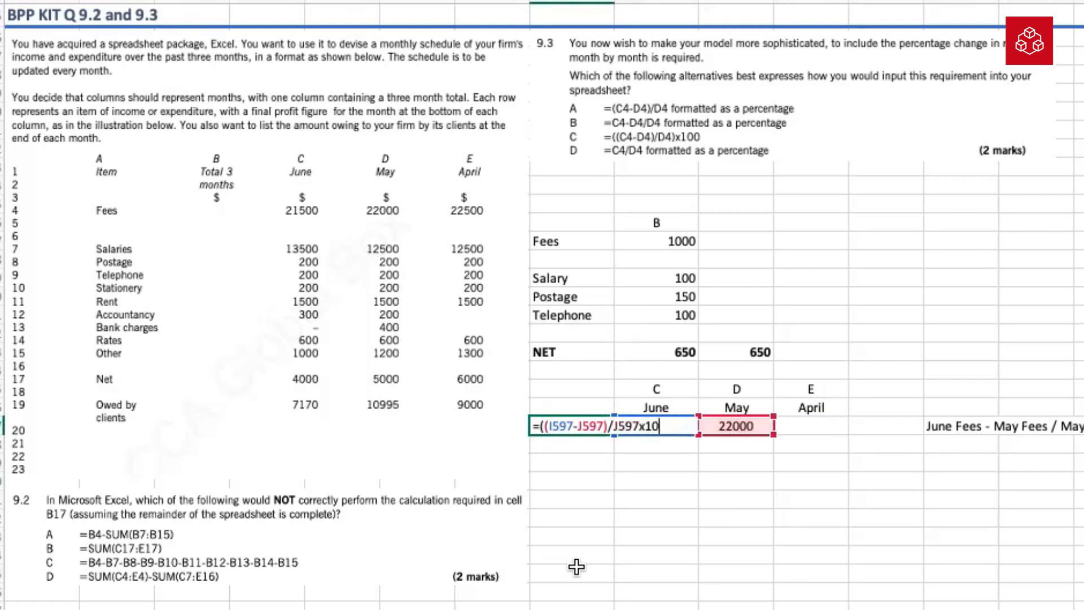
type("0")
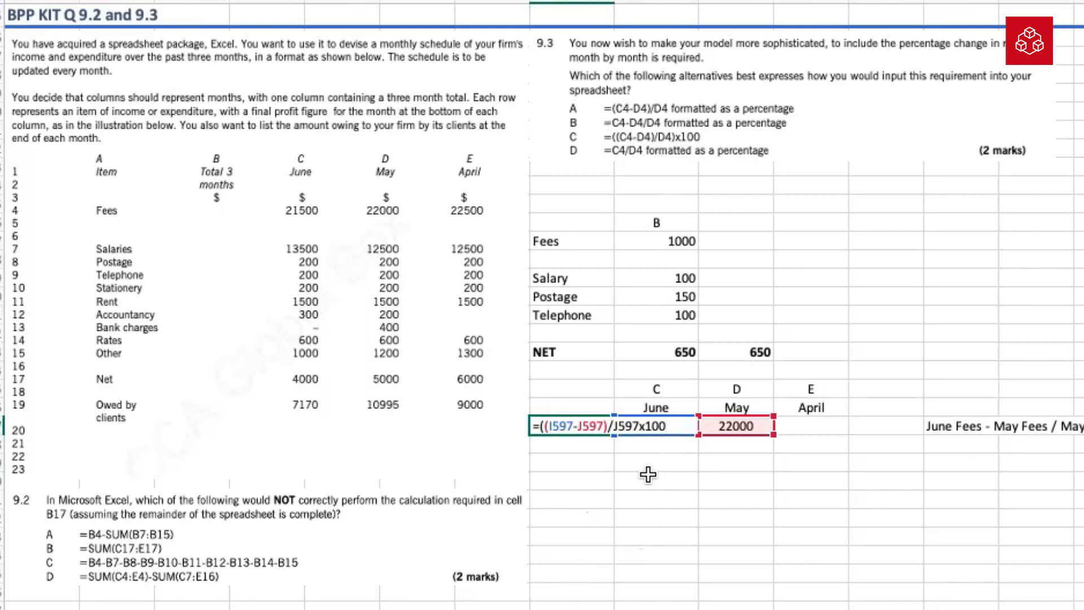
Step: Try entering it, decline Excel's correction, dismiss the warning and cancel the entry
key("Return")
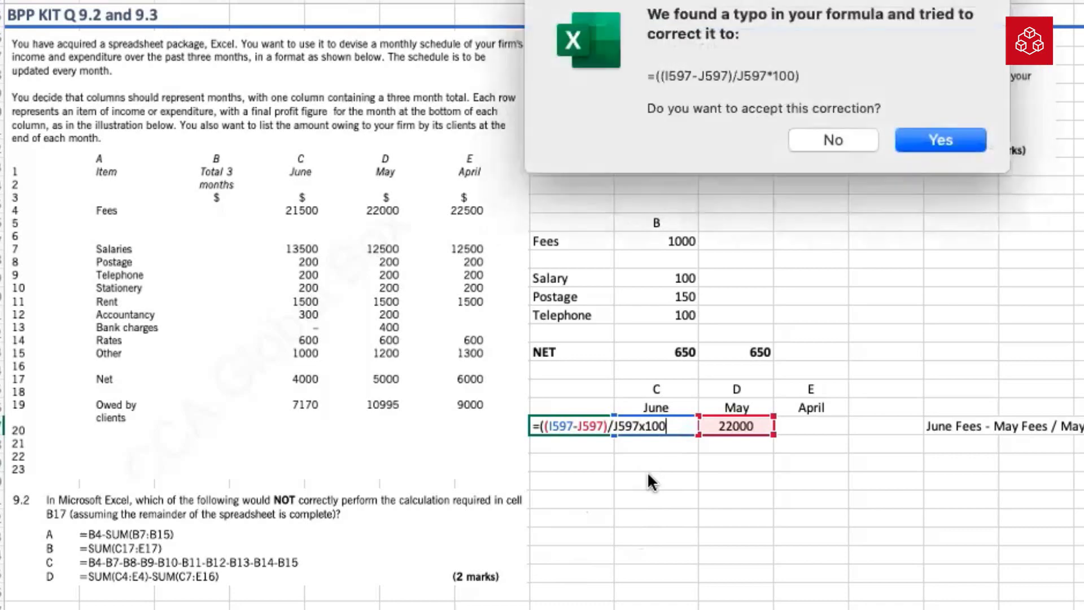
left_click(832, 140)
left_click(934, 113)
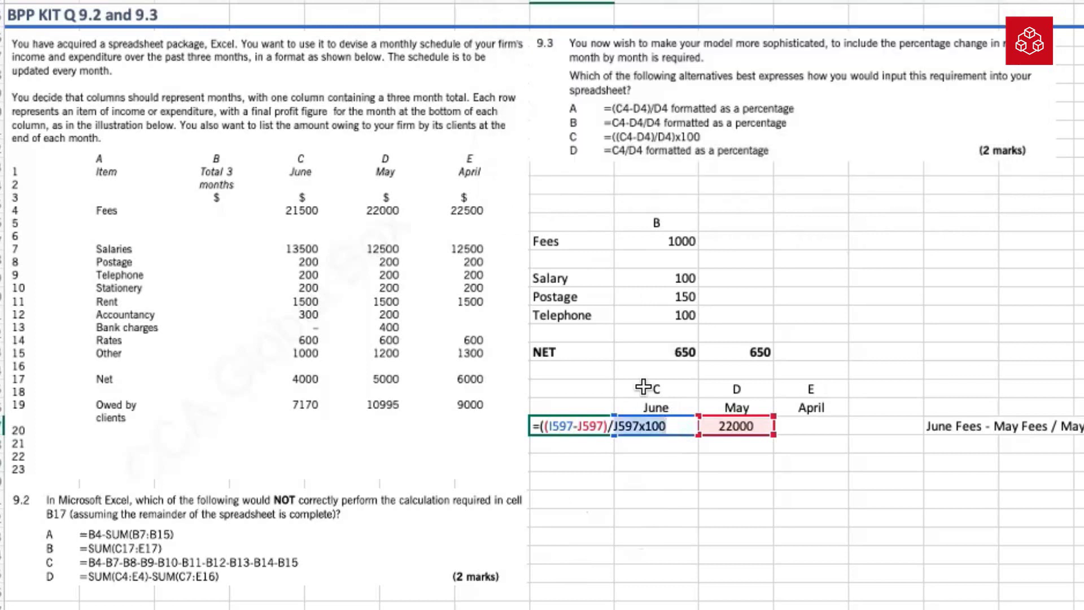
key("Escape")
key("Down")
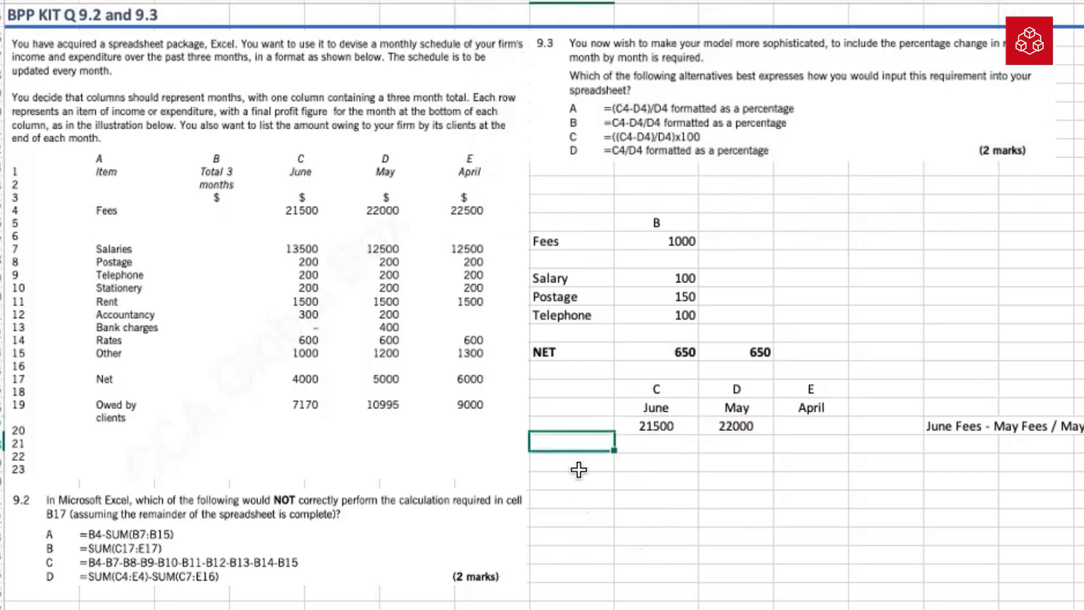
key("Down")
key("Right")
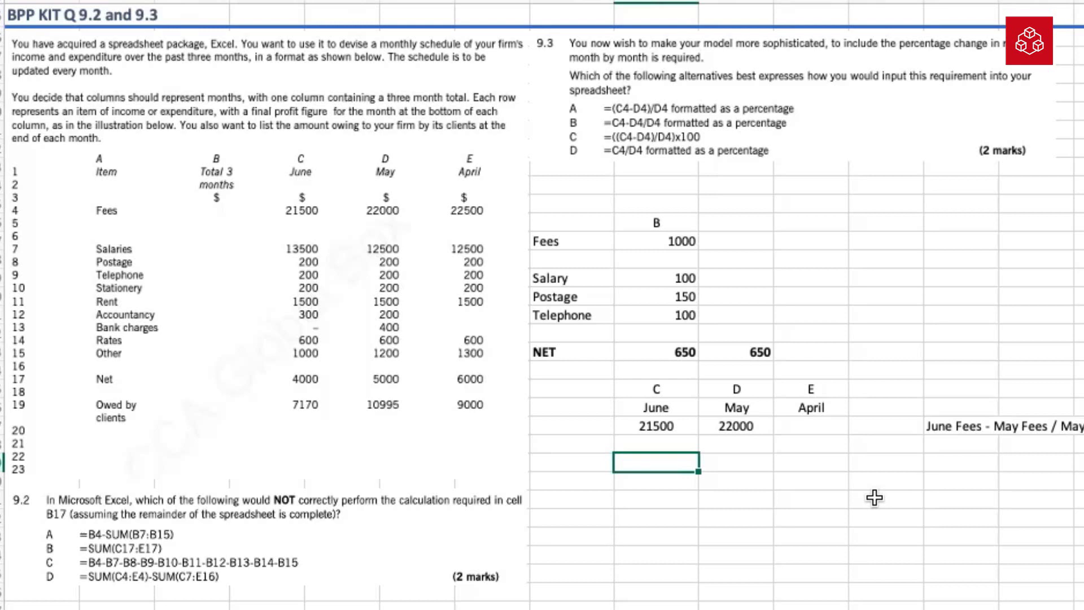
type("=")
Step: Enter the unbracketed formula =I597-J597/J597 below the June fees, giving 21499
key("Up")
key("Up")
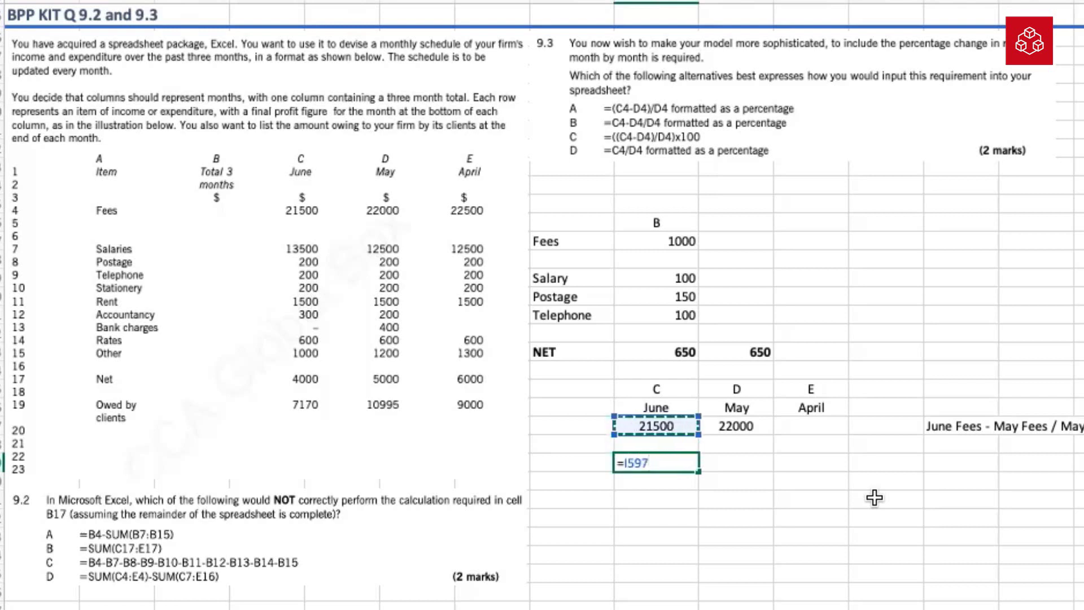
type("-")
key("Up")
key("Up")
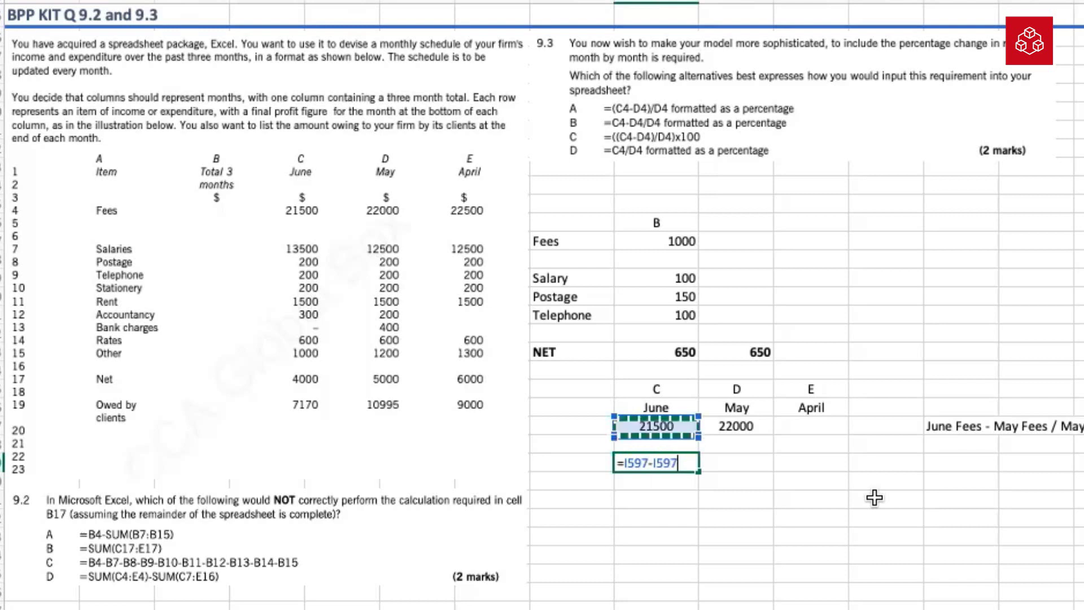
key("Right")
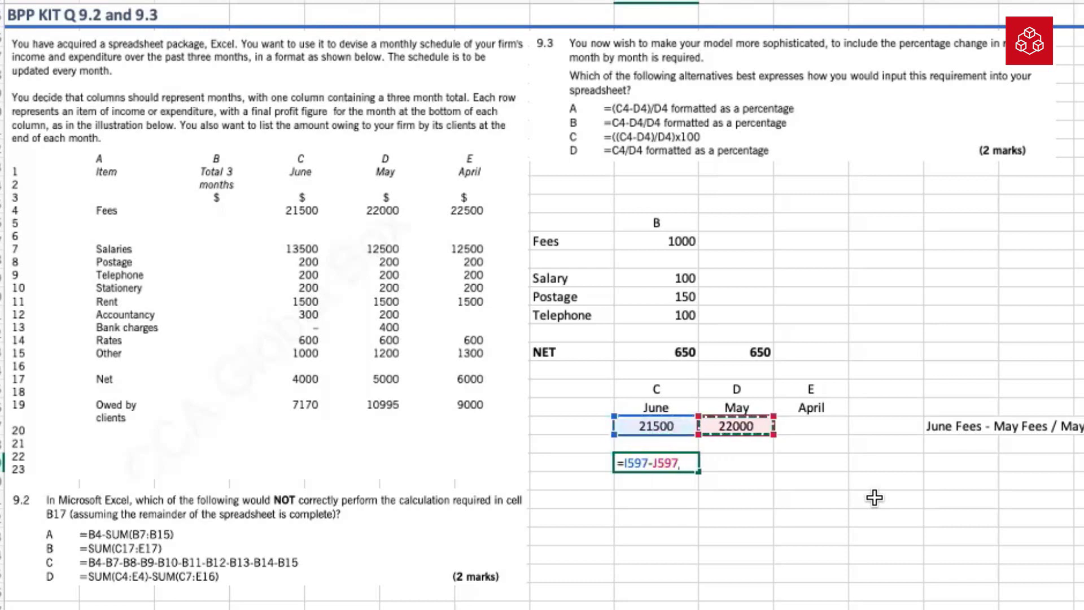
type("/")
key("Up")
key("Right")
key("Up")
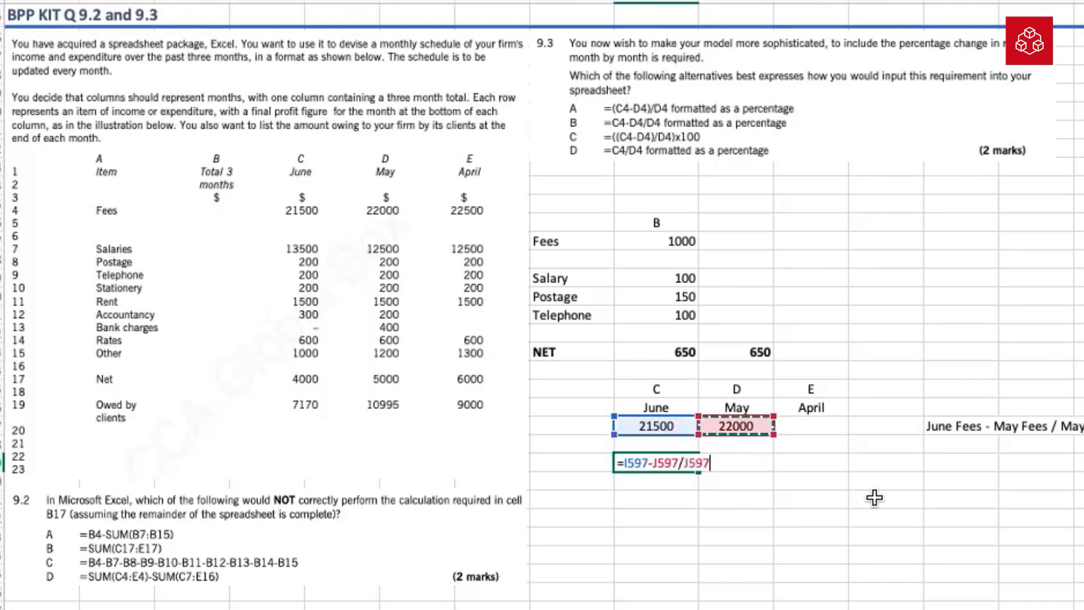
key("Return")
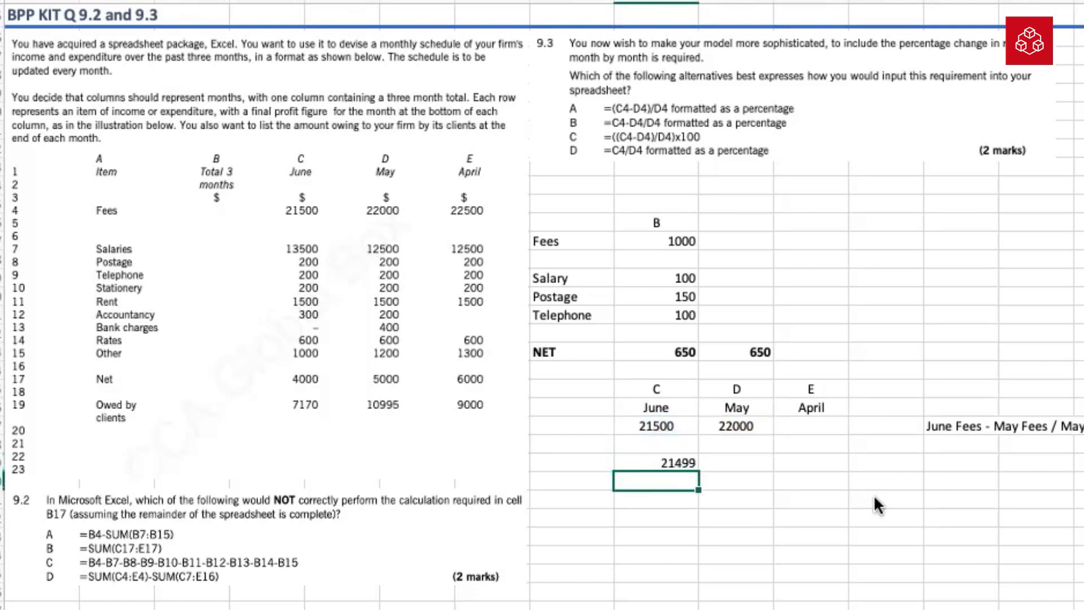
Step: Format the 21499 result as a percentage, showing 2149900.00%
left_click(653, 460)
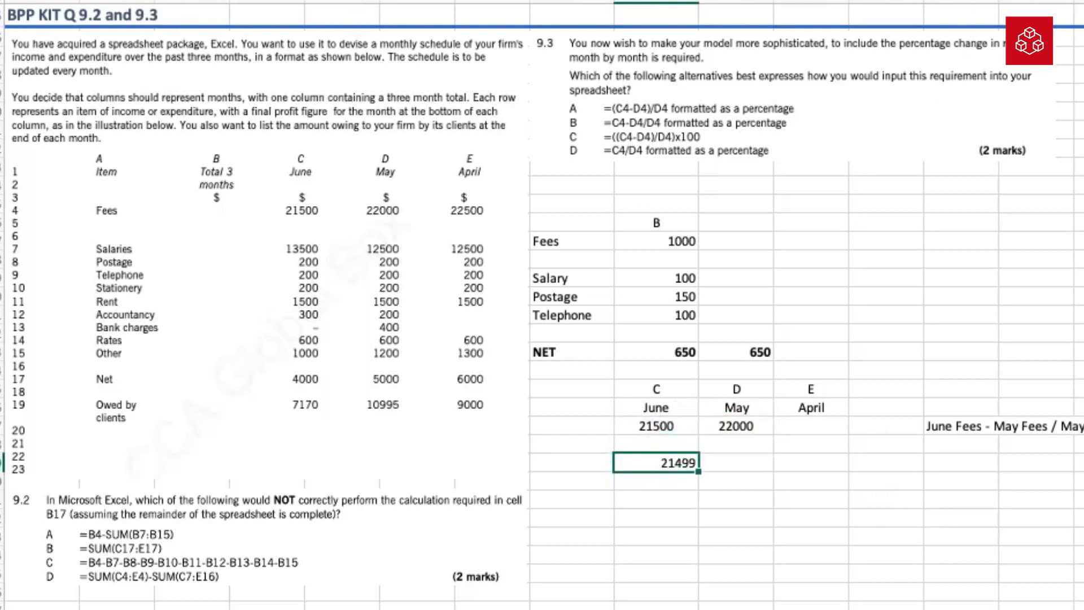
left_click(881, 0)
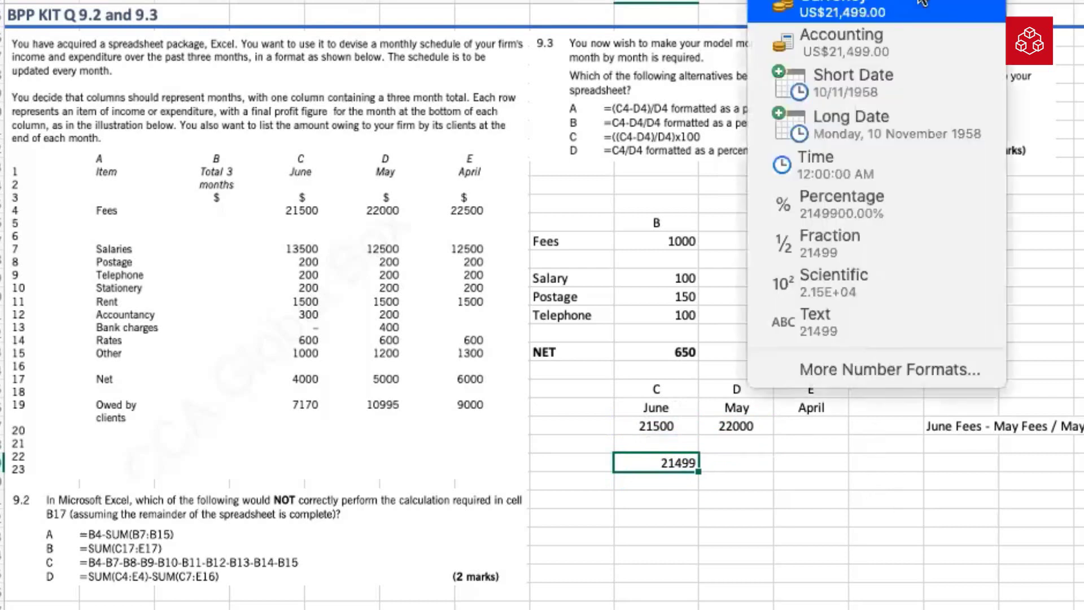
left_click(906, 214)
left_click(739, 458)
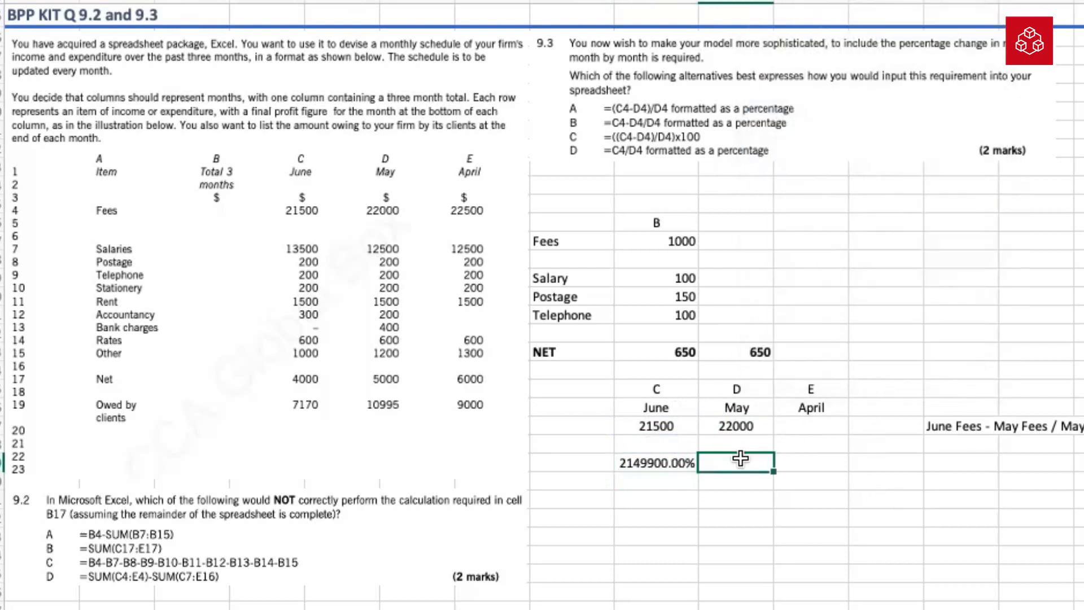
left_click(653, 488)
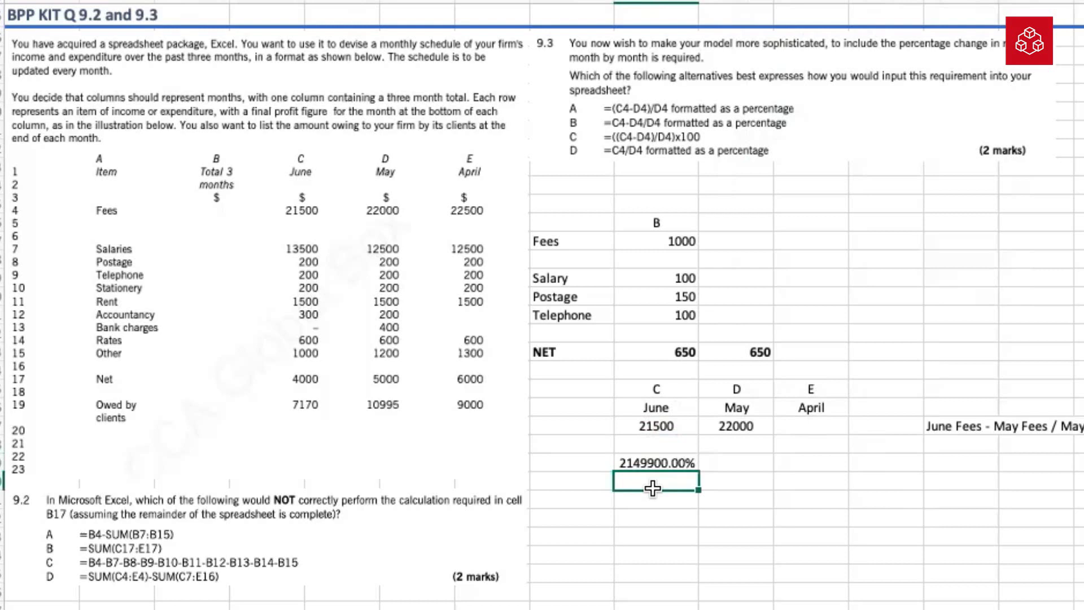
left_click(771, 488)
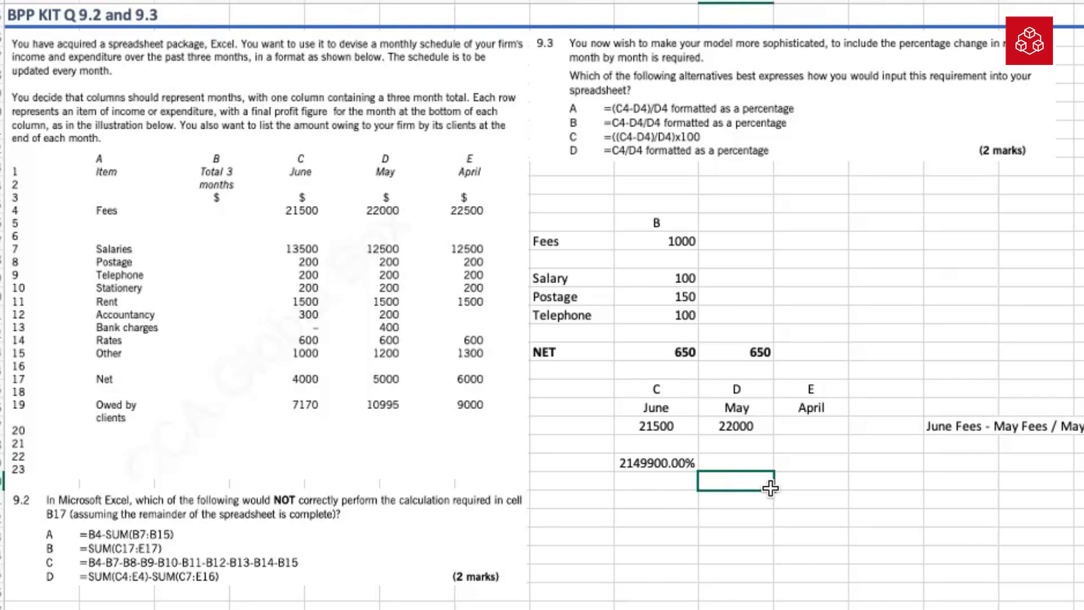
Step: Delete the 2149900.00% value from the cell below the June fees
left_click(657, 462)
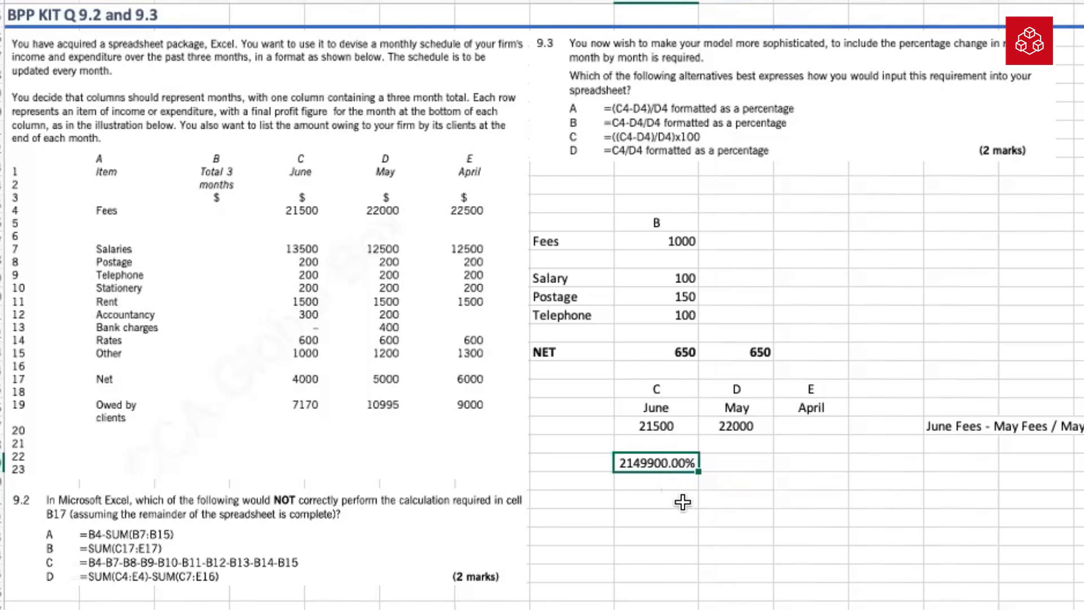
key("Delete")
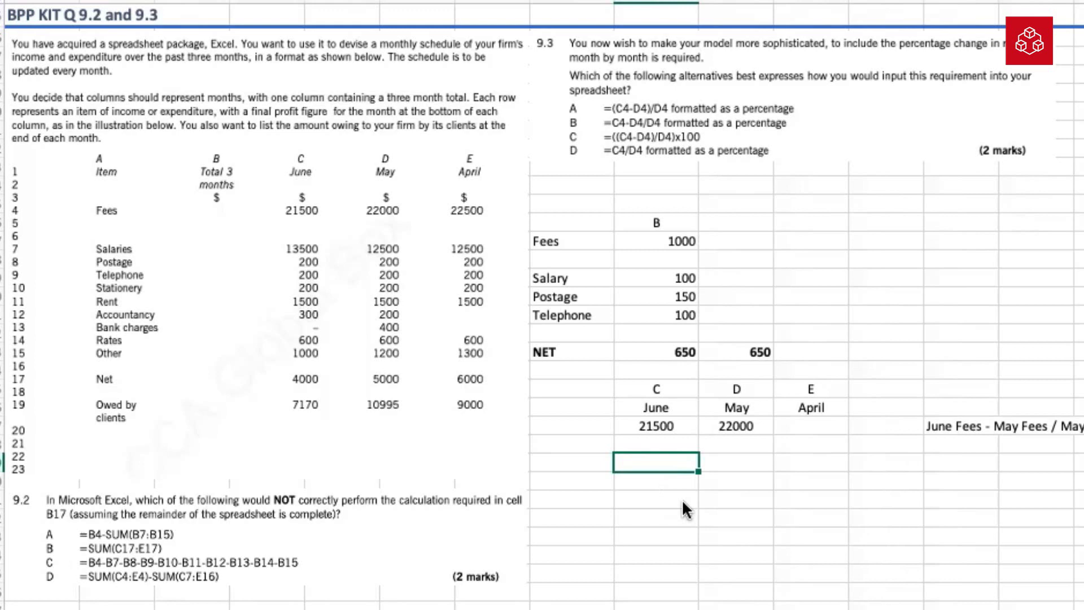
Step: Cancel the started entry and move to the empty cell one row lower
type("=")
key("BackSpace")
key("Right")
key("Down")
key("Left")
Step: Re-enter =I597-J597/J597 there and format it as a percentage, showing 2149900.00%
type("=")
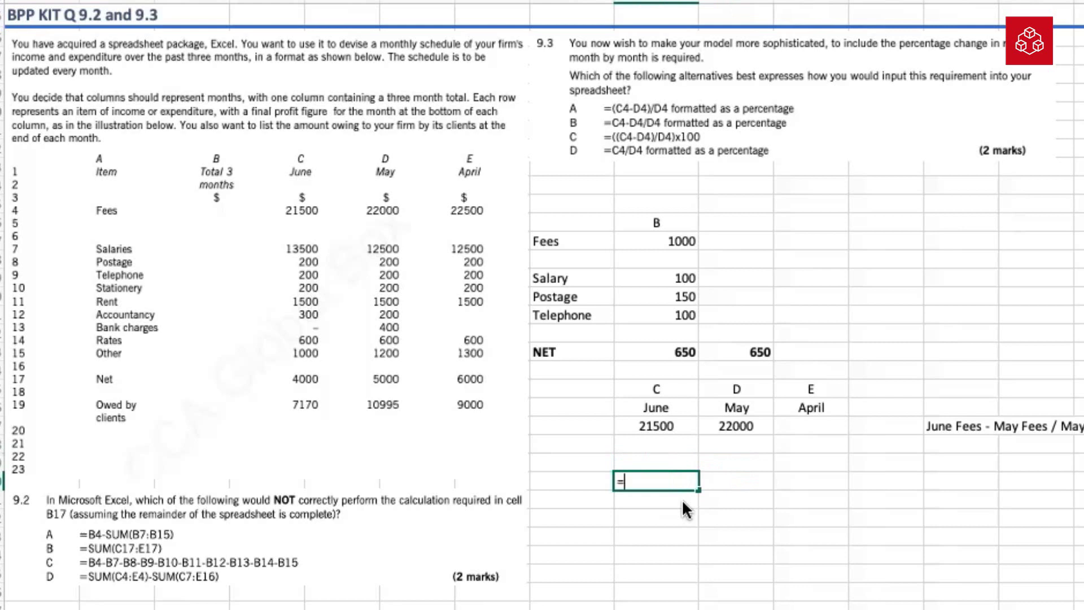
key("Up")
key("Up")
key("Up")
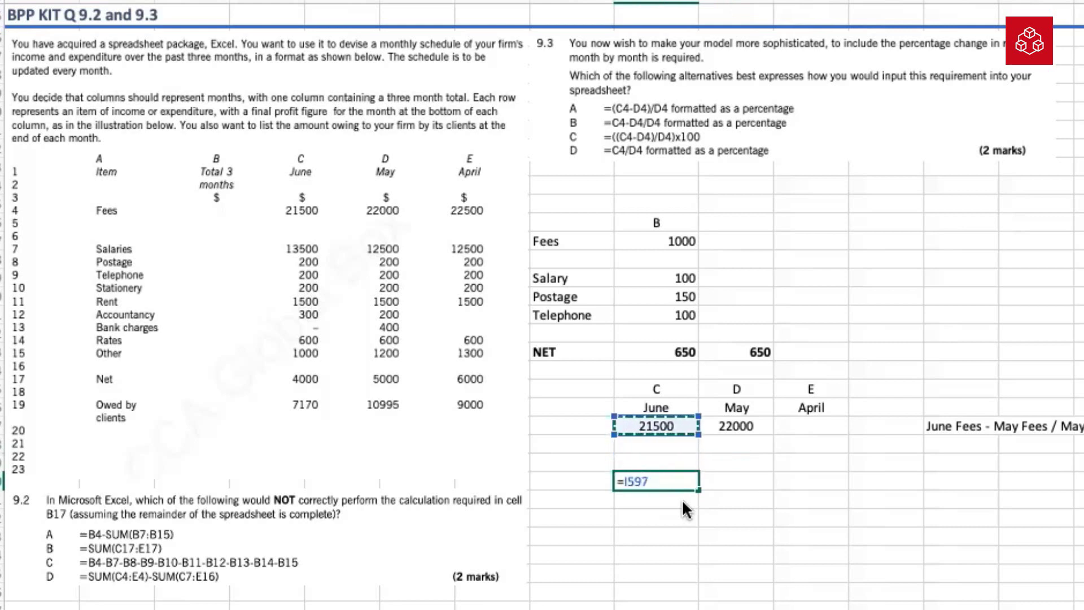
type("-")
key("Up")
key("Up")
key("Right")
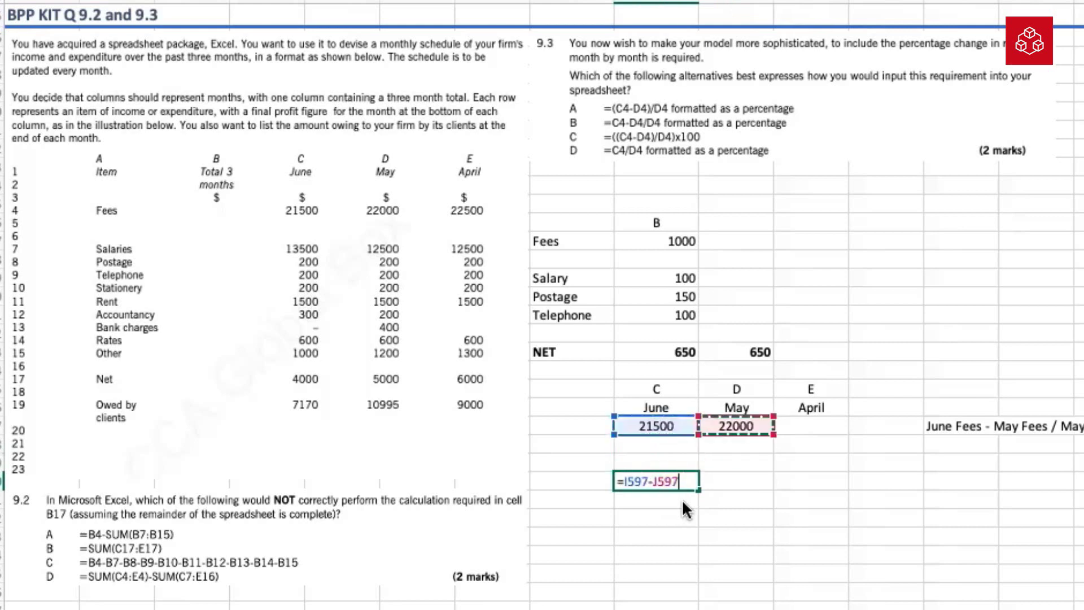
type("/")
key("Up")
key("Up")
key("Right")
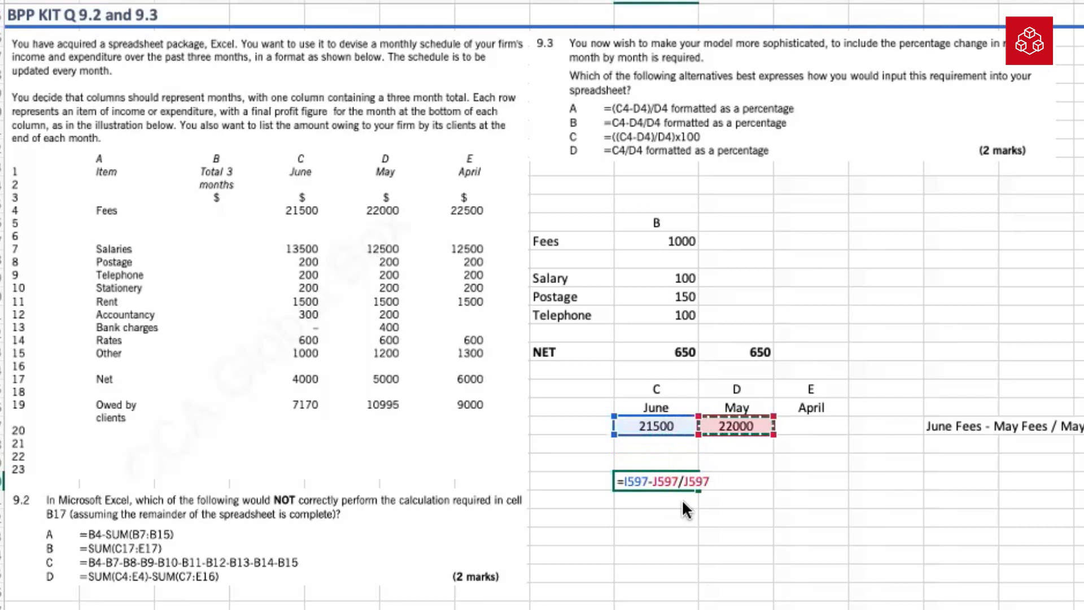
key("ctrl+Return")
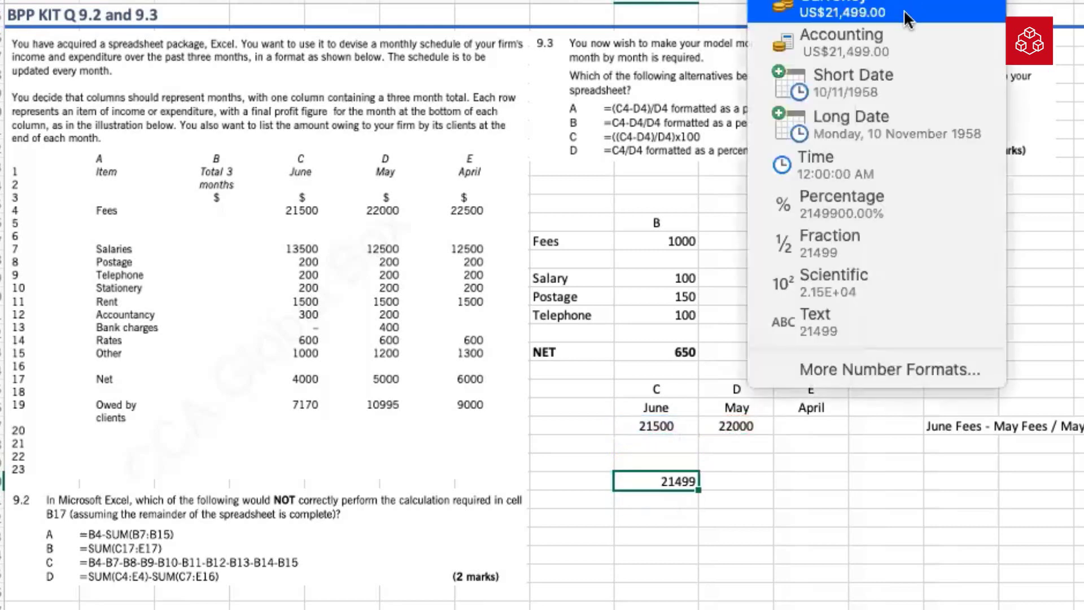
left_click(882, 196)
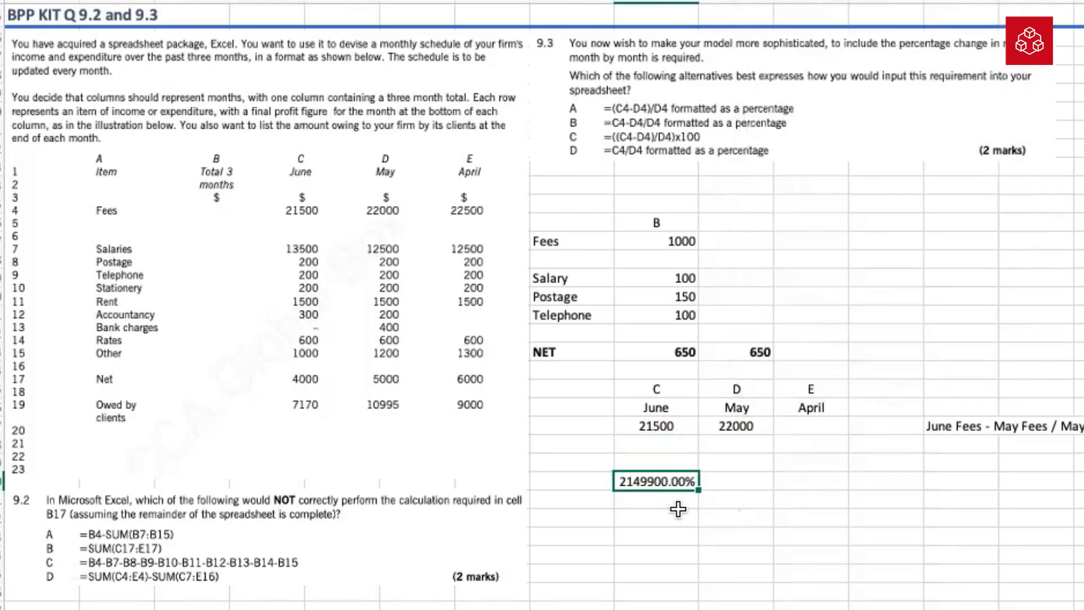
left_click(680, 511)
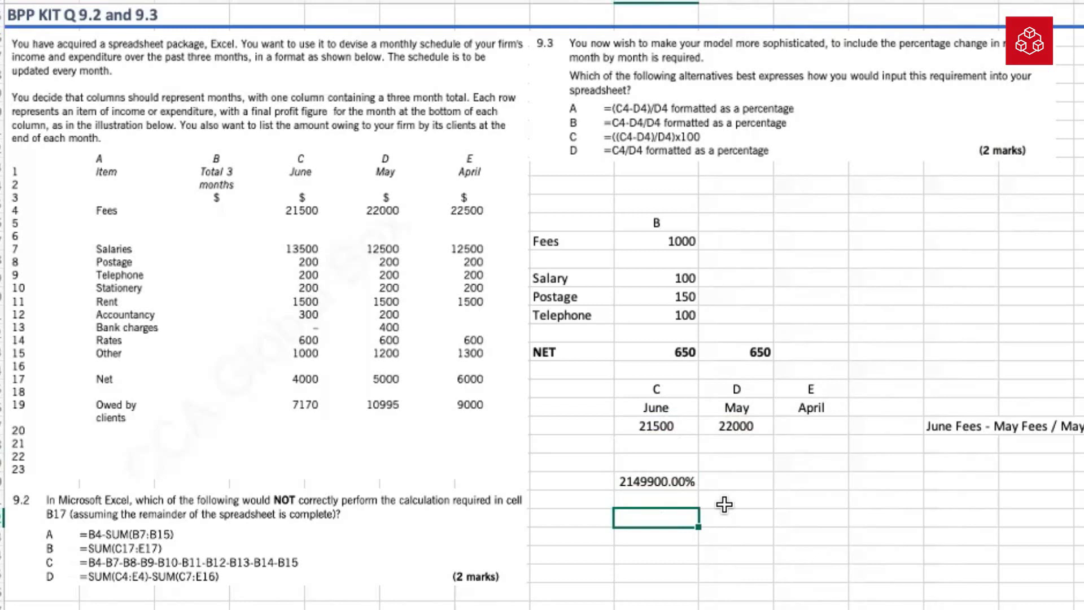
key("Up")
key("Up")
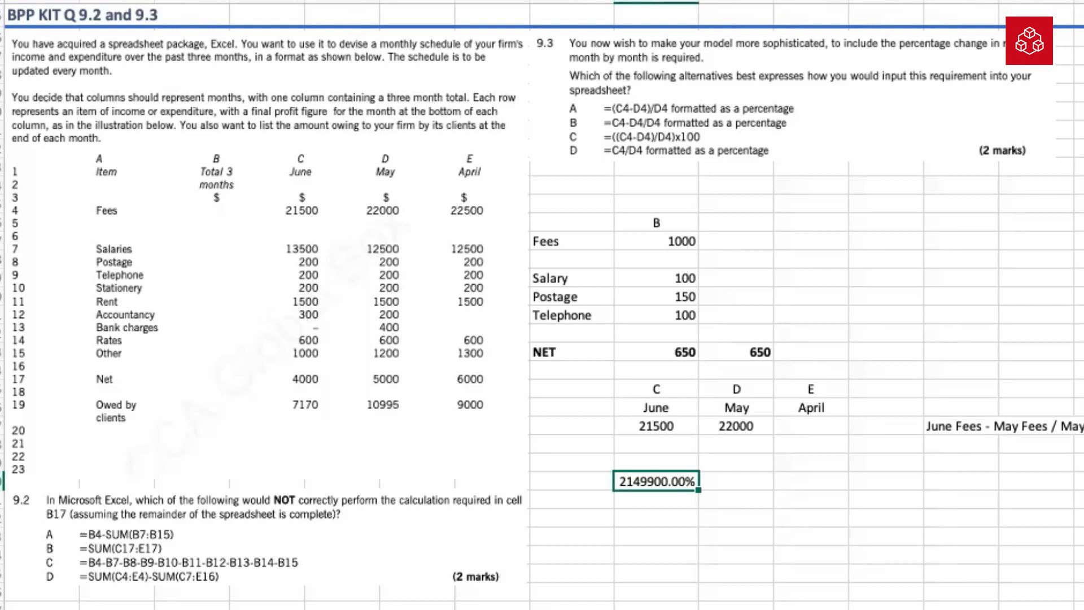
left_click(655, 499)
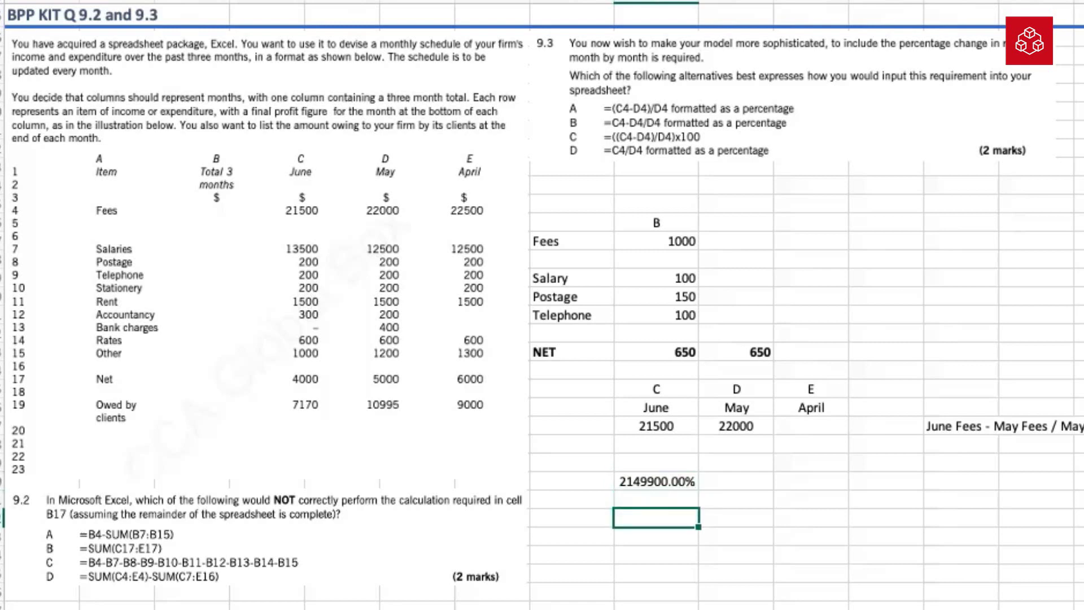
left_click(656, 481)
left_click(810, 481)
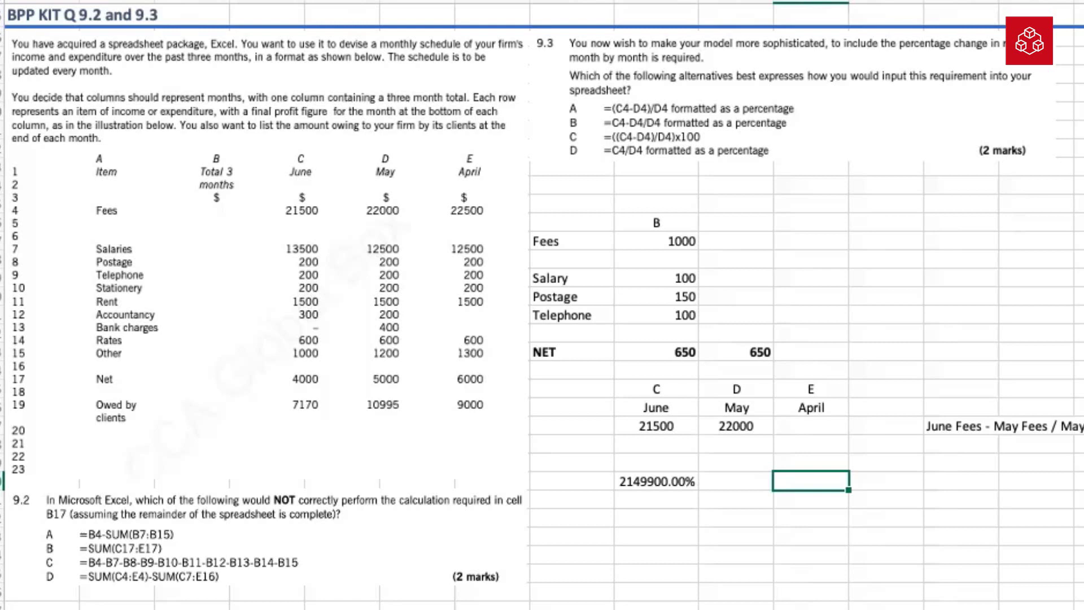
Step: Divide the June fees 21500 by May's 22000 under April, formatted as 97.73%
type("=")
key("Up")
key("Up")
key("Up")
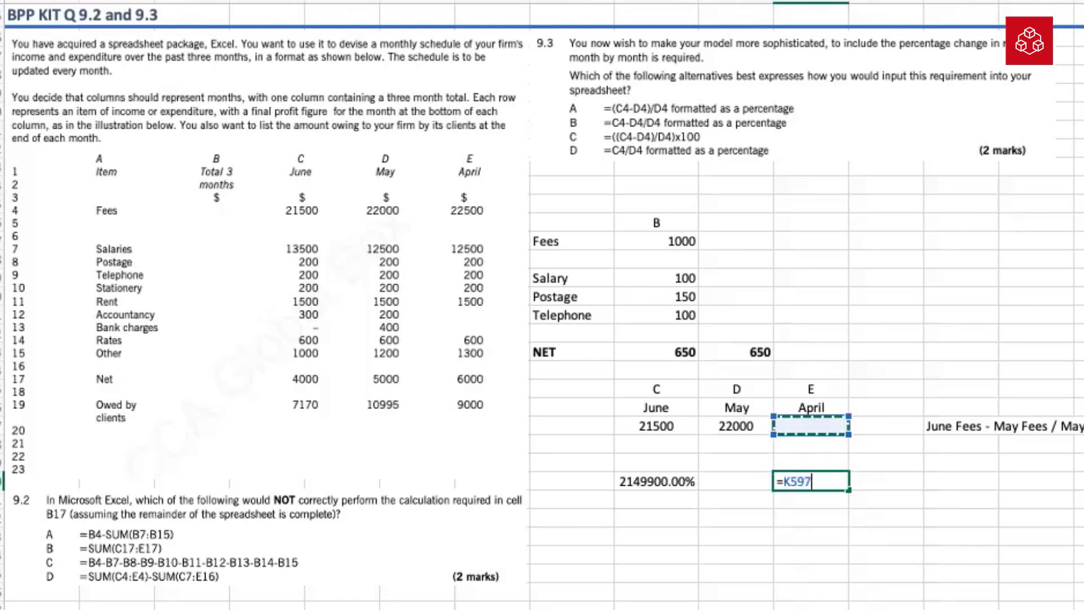
key("Left")
key("Left")
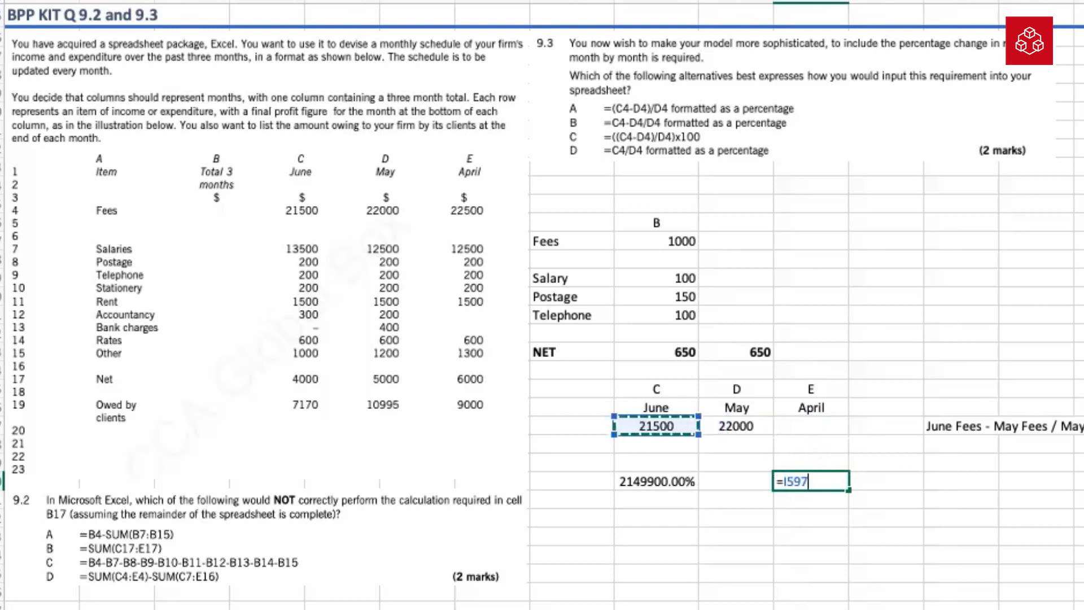
type("/")
key("Up")
key("Up")
key("Left")
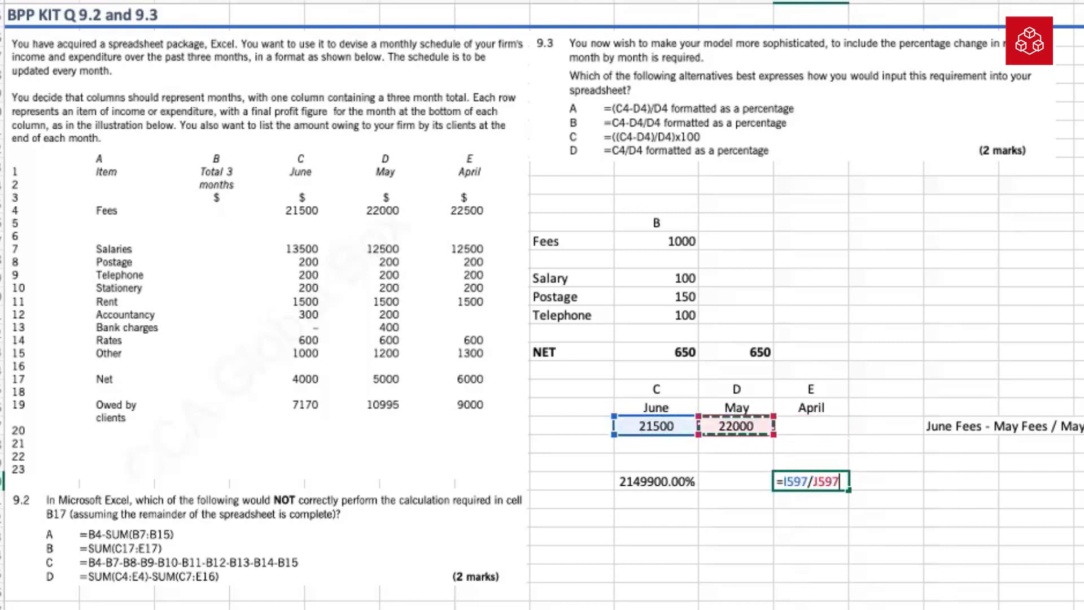
key("Return")
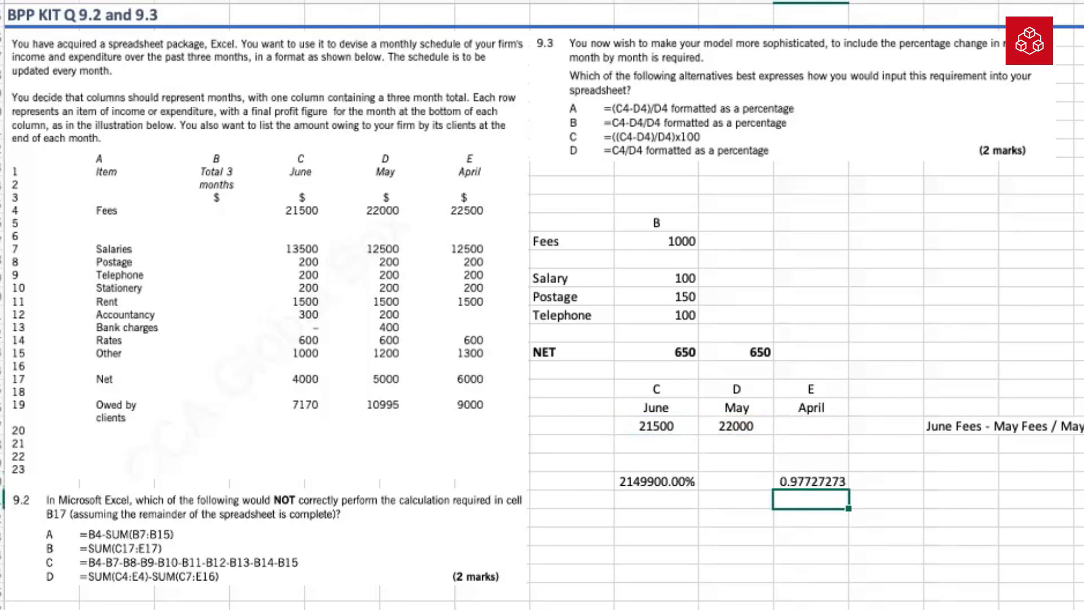
left_click(810, 481)
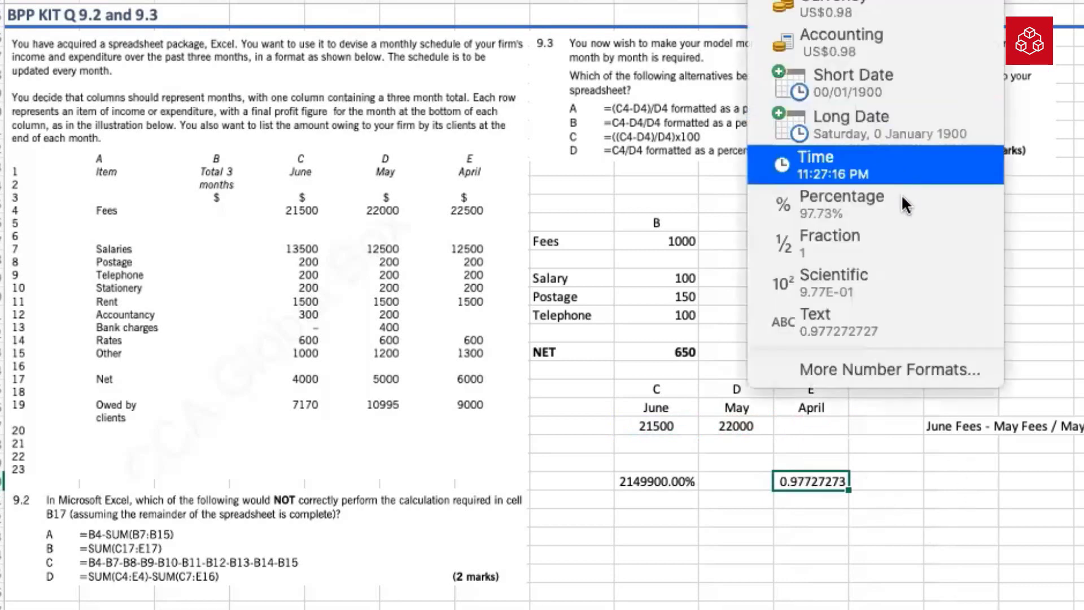
left_click(857, 531)
left_click(803, 517)
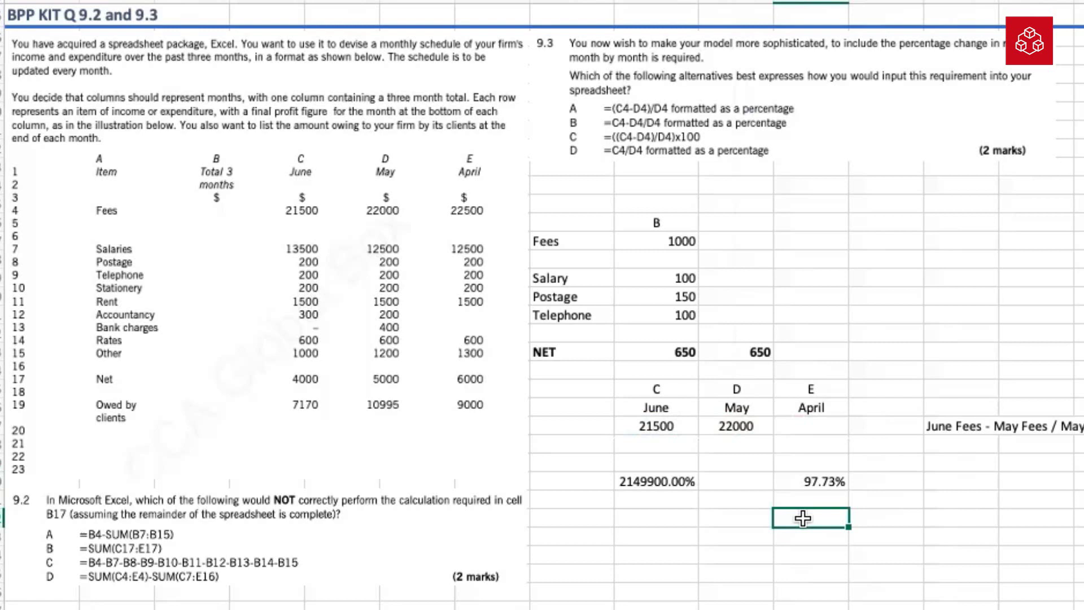
Step: Enter the bracketed formula (June 21500 minus May 22000) divided by May below 97.73%
type("=")
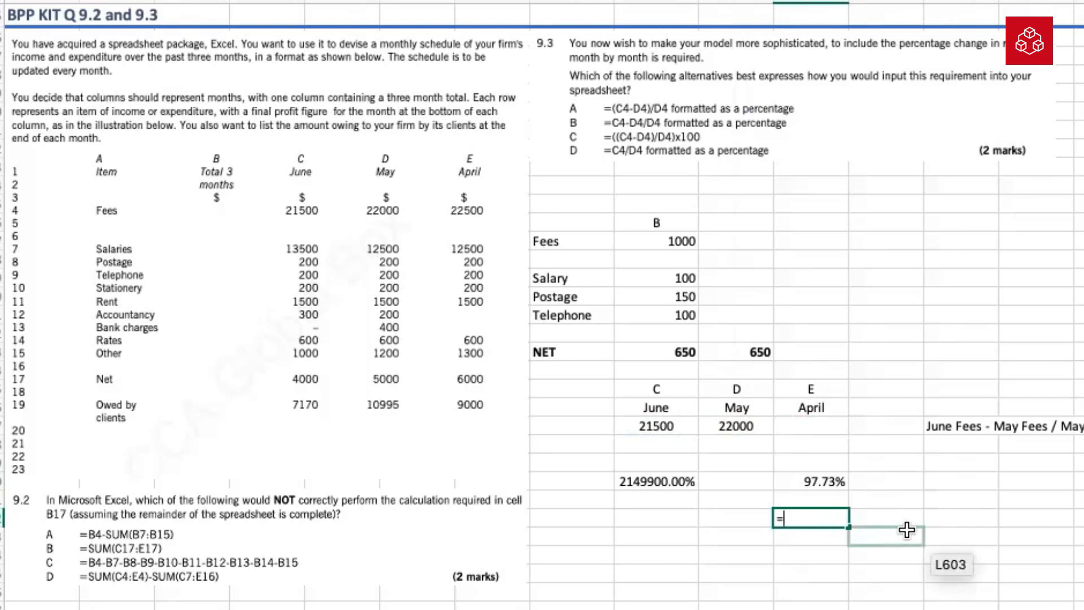
key("Up")
key("Up")
key("Up")
key("Up")
key("BackSpace")
key("BackSpace")
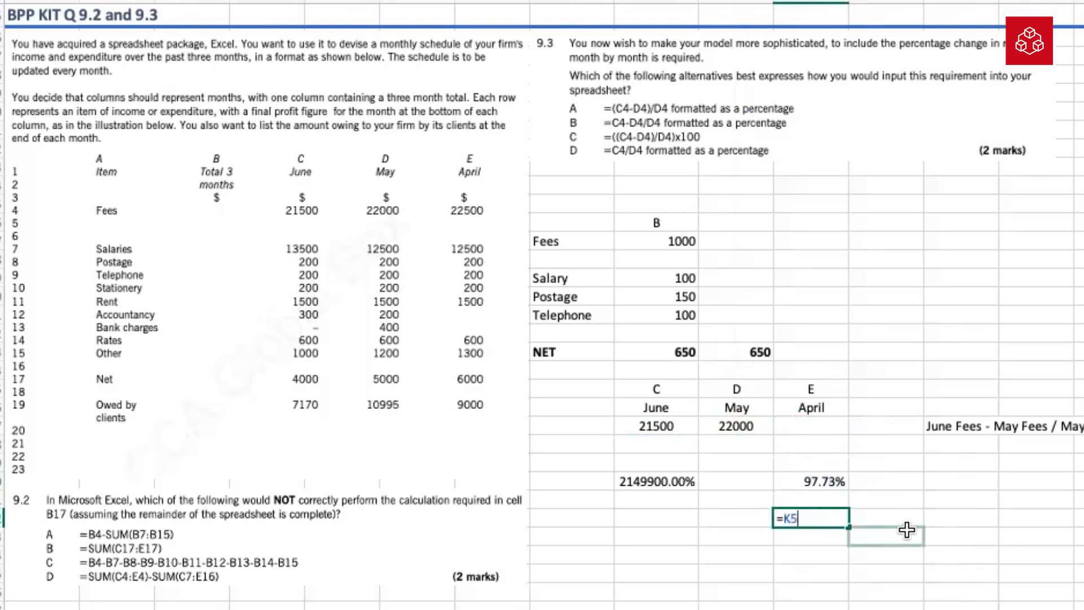
key("BackSpace")
key("BackSpace")
type("(")
key("Up")
key("Up")
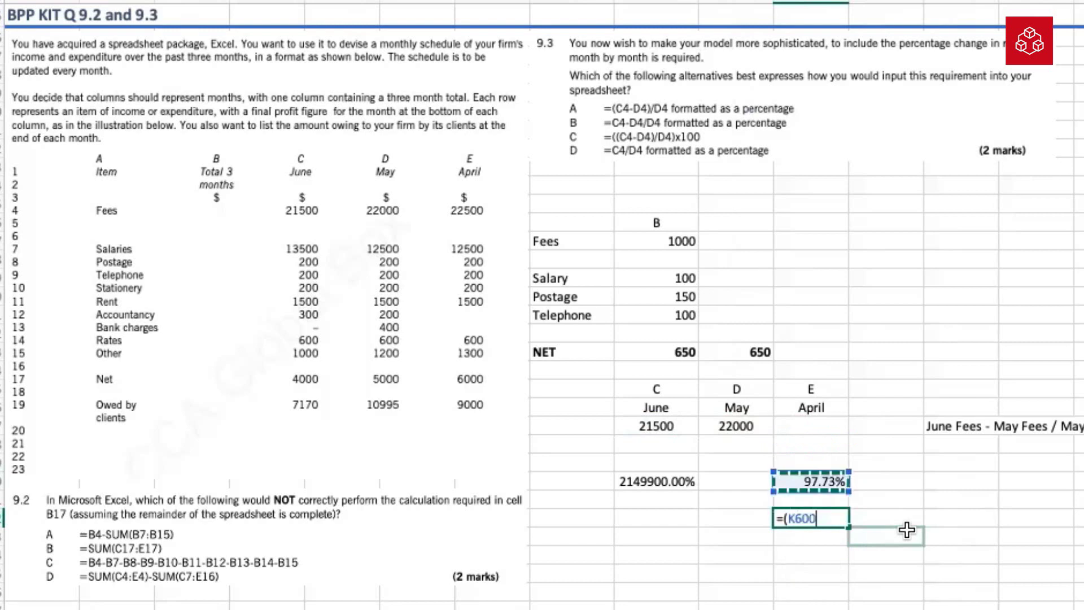
key("Up")
key("Up")
key("Up")
key("Left")
key("Left")
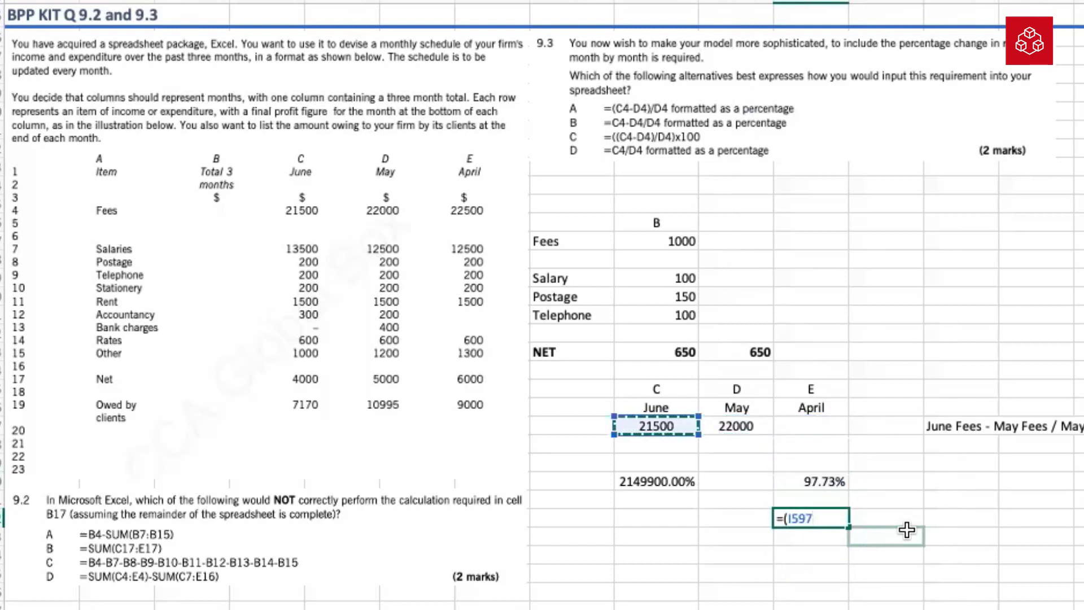
type("-")
key("Left")
key("Up")
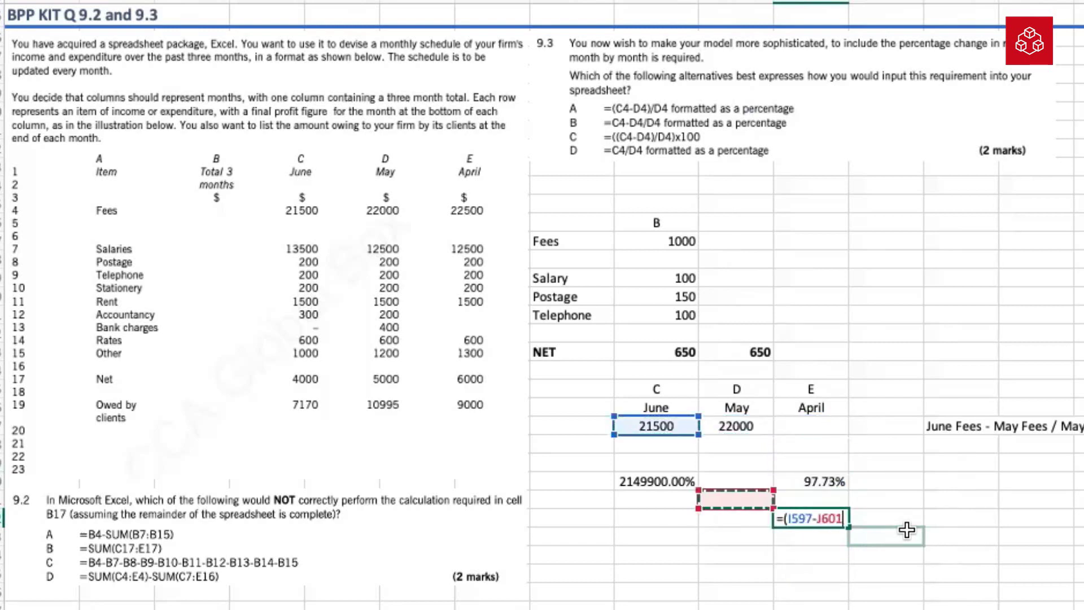
key("Up")
key("Up")
key("Up")
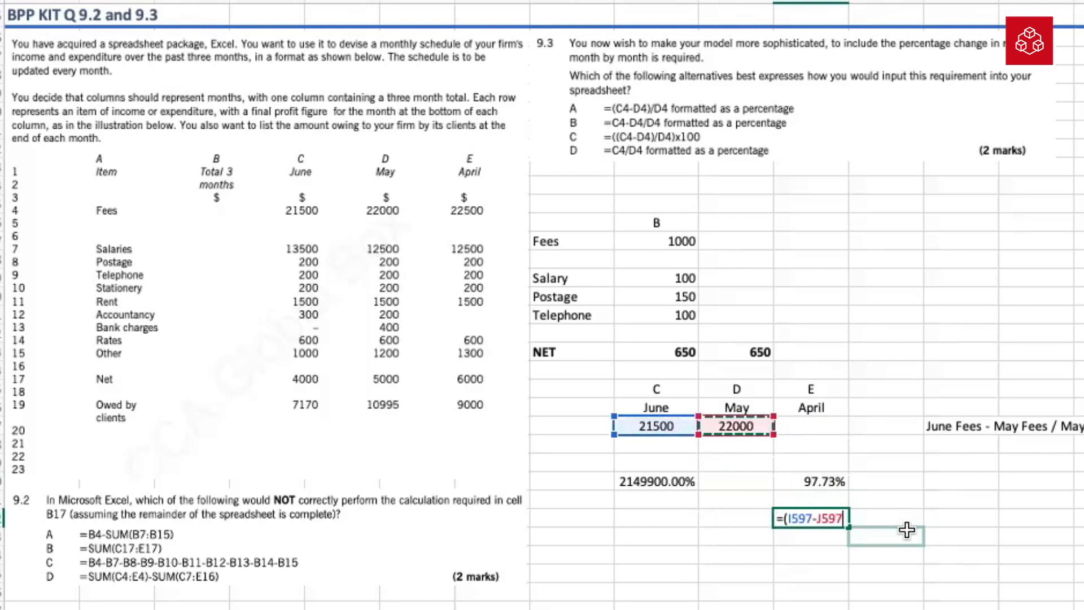
type(")/")
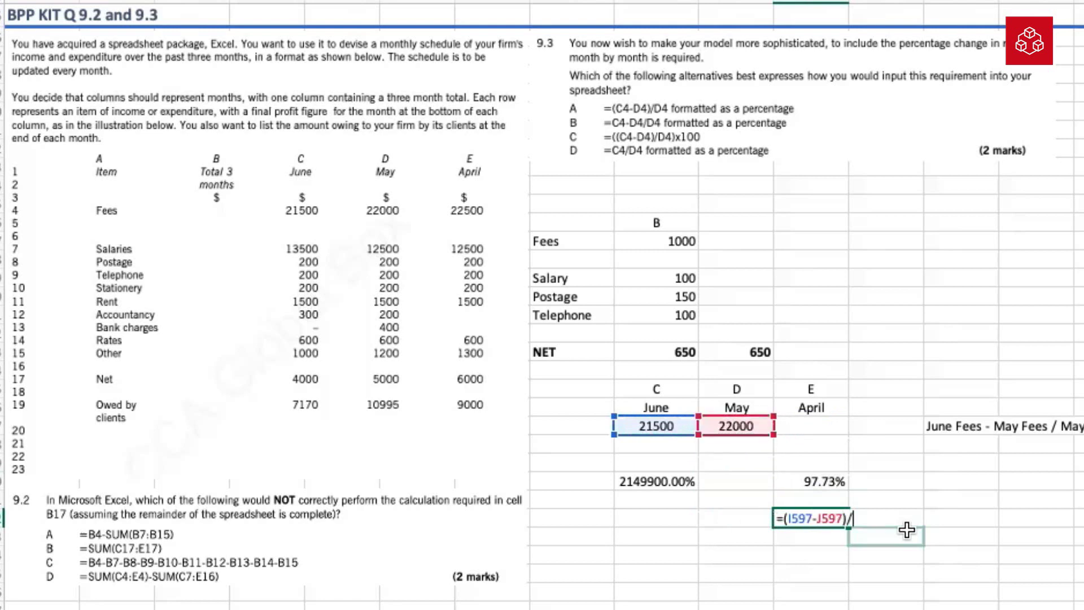
key("Up")
key("Up")
key("Up")
key("Up")
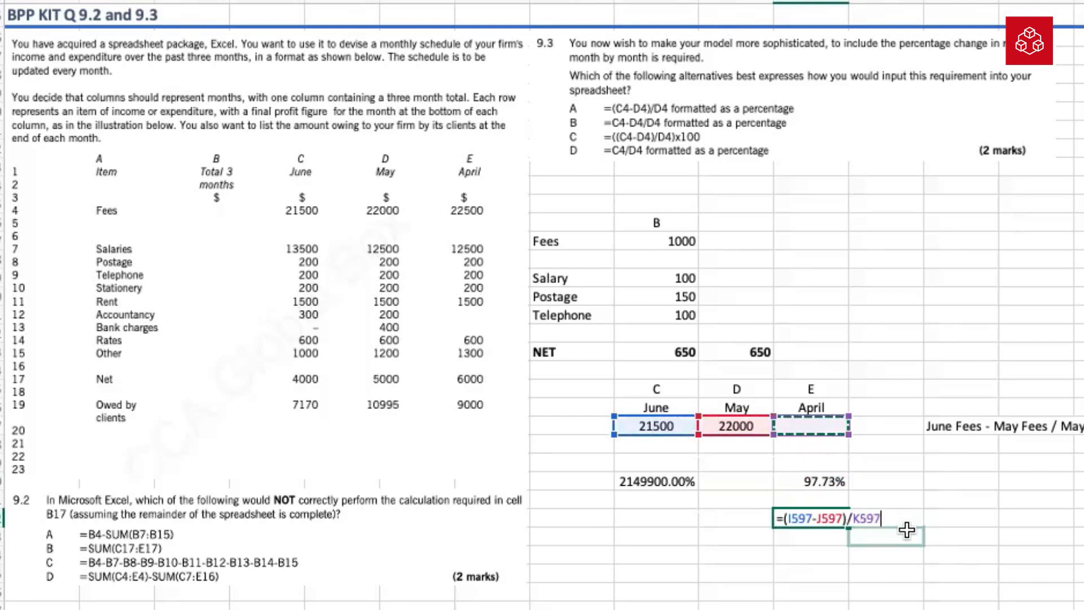
key("Left")
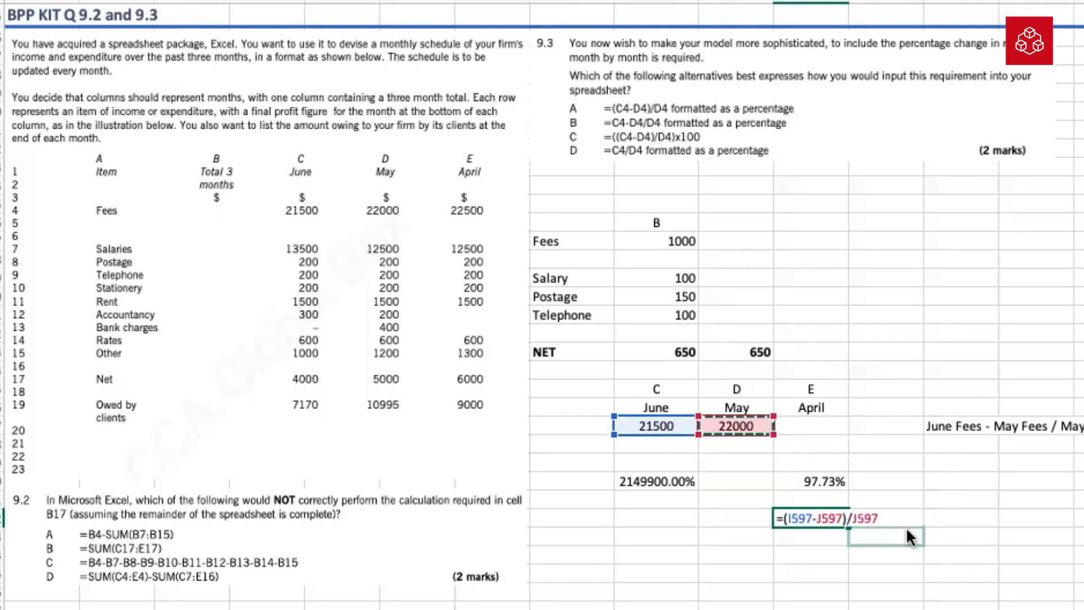
key("ctrl+Return")
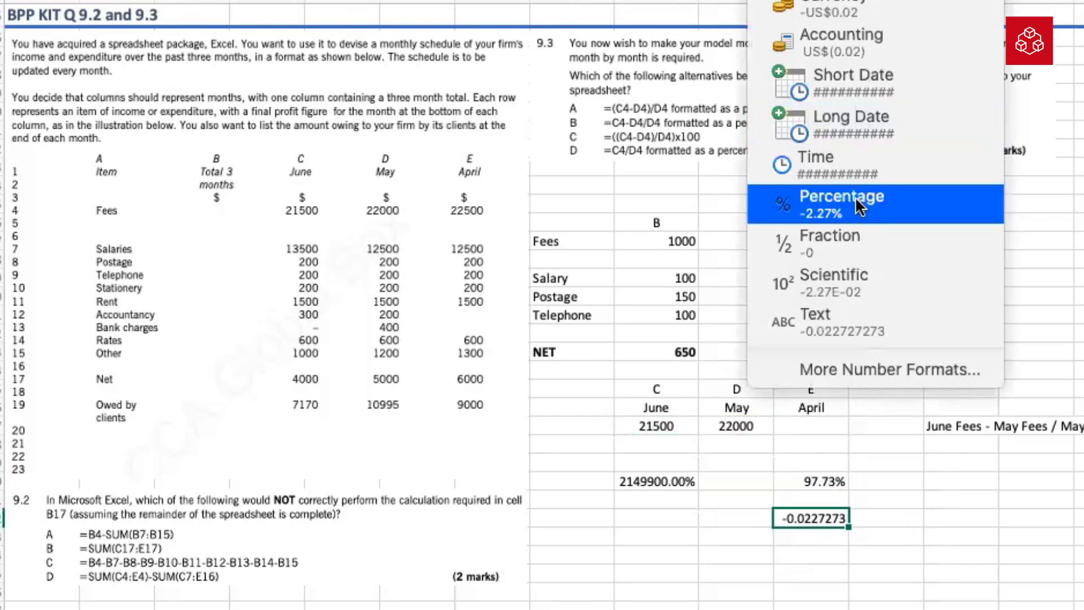
Step: Format the percentage-change result as a percentage, showing -2.27%
left_click(855, 195)
left_click(883, 518)
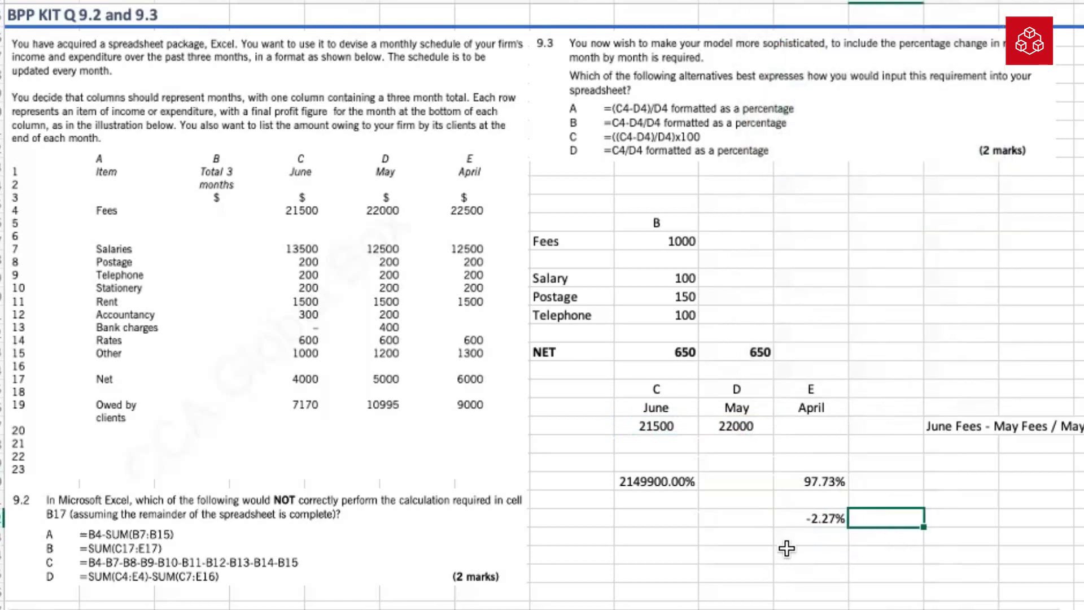
left_click(814, 541)
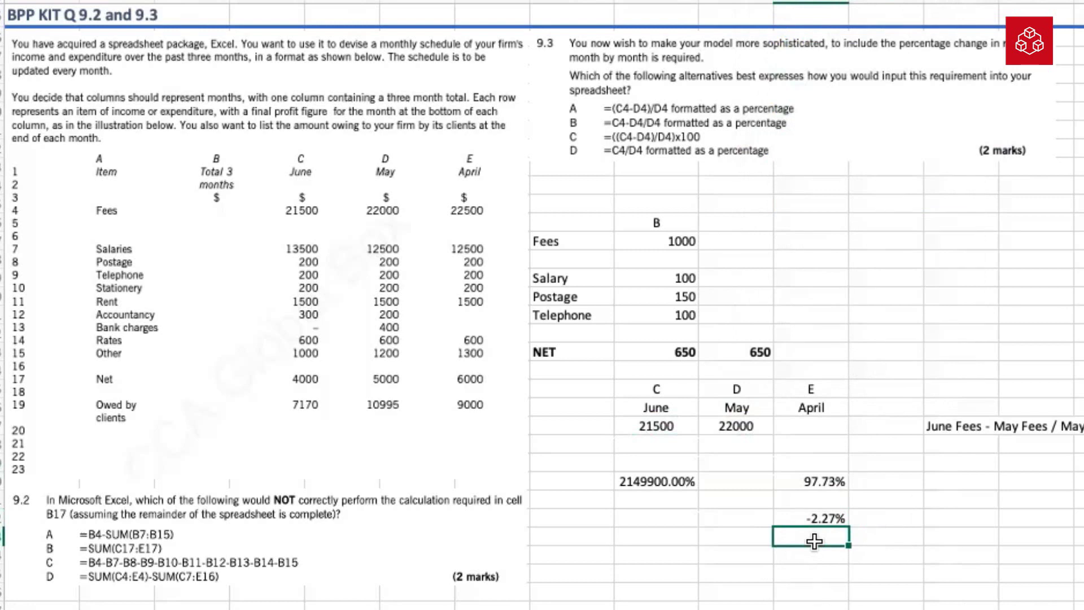
Step: Bold the -2.27% percentage-change result with Ctrl+B
key("Up")
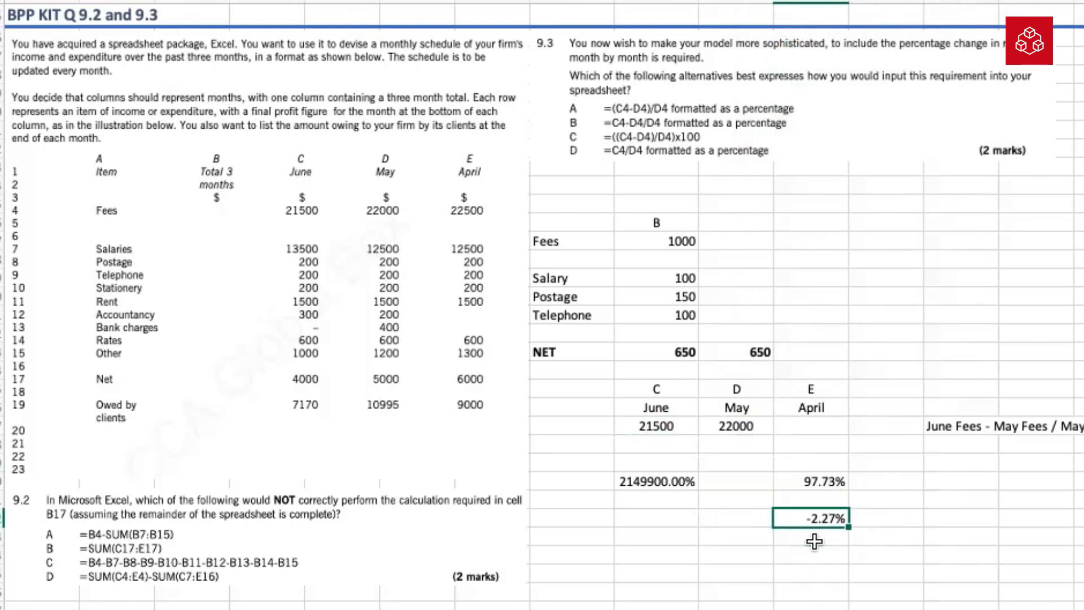
key("ctrl+b")
key("Down")
key("Down")
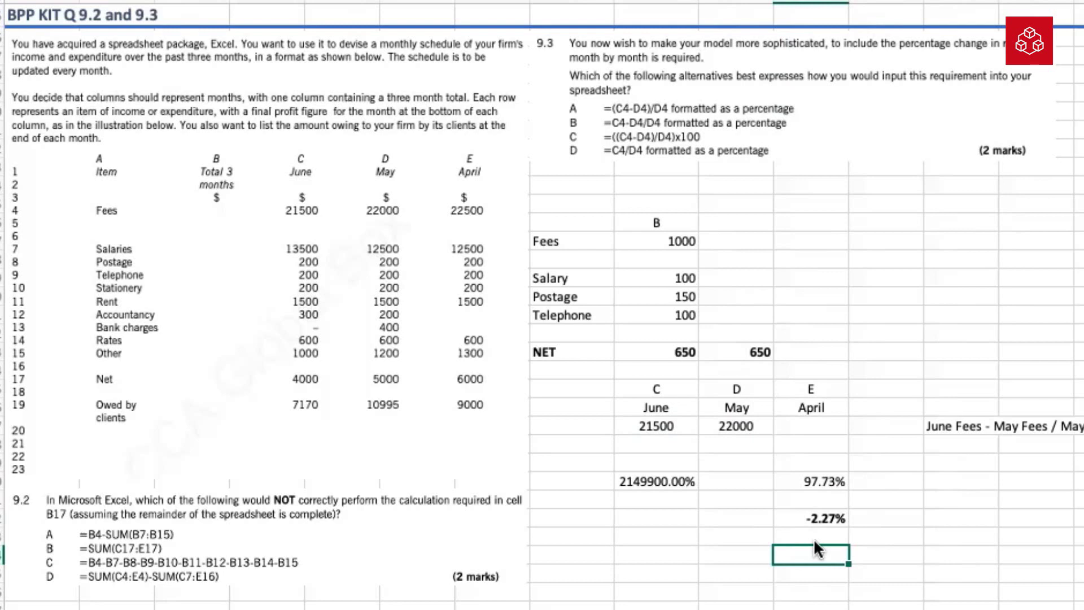
key("Up")
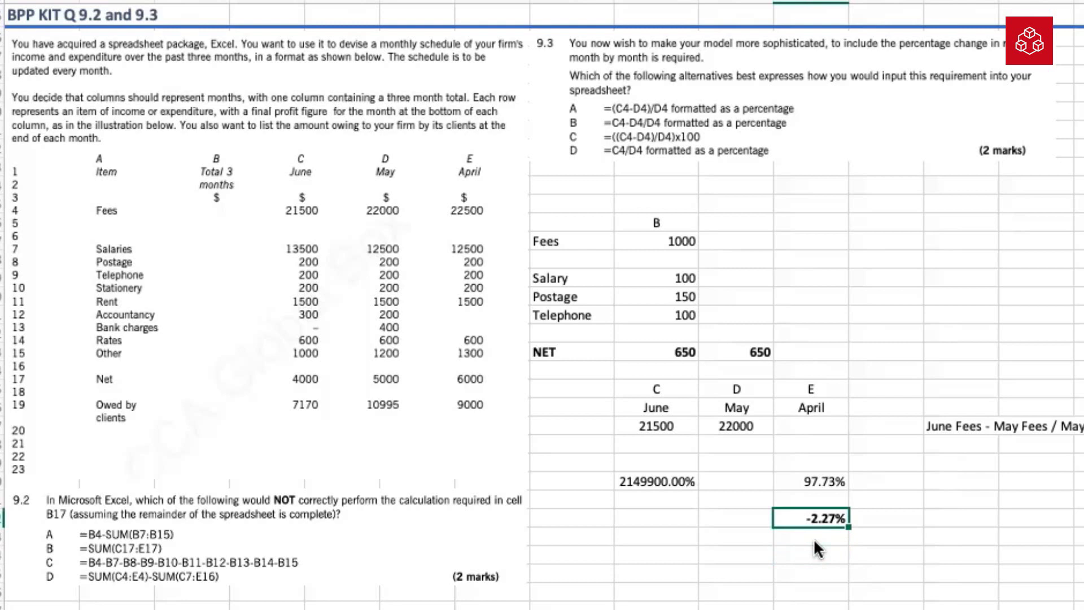